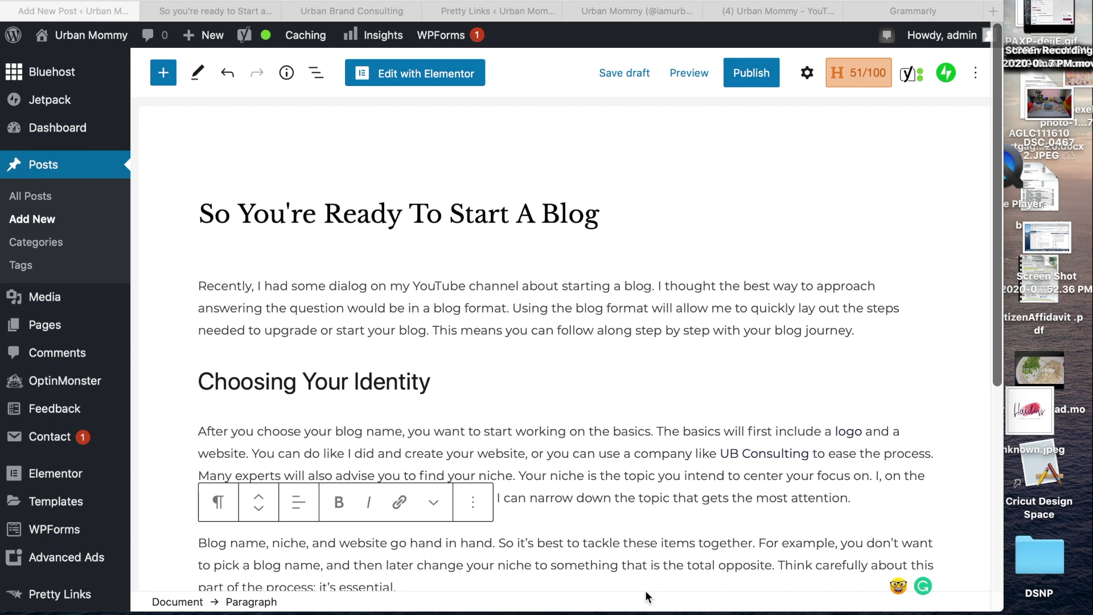
Step: Open the Yoast SEO Premium sidebar and look through the post text down to the SEO section below it
{"action": "scroll", "coordinate": [686, 398], "scroll_direction": "down", "scroll_amount": 3}
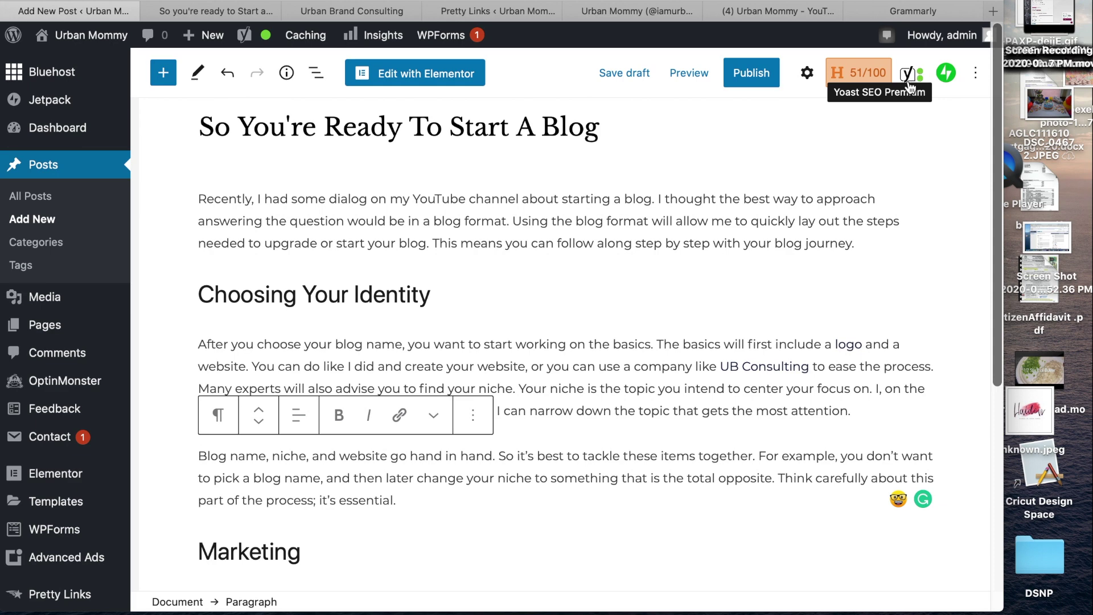
{"action": "left_click", "coordinate": [910, 80]}
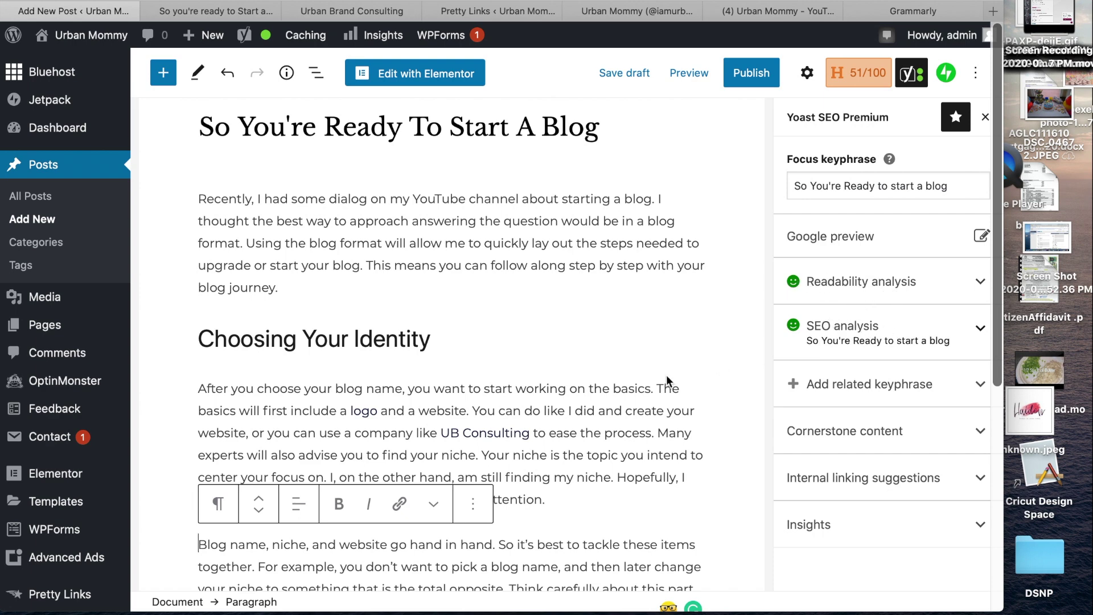
{"action": "scroll", "coordinate": [666, 375], "scroll_direction": "down", "scroll_amount": 5}
{"action": "scroll", "coordinate": [667, 375], "scroll_direction": "down", "scroll_amount": 3}
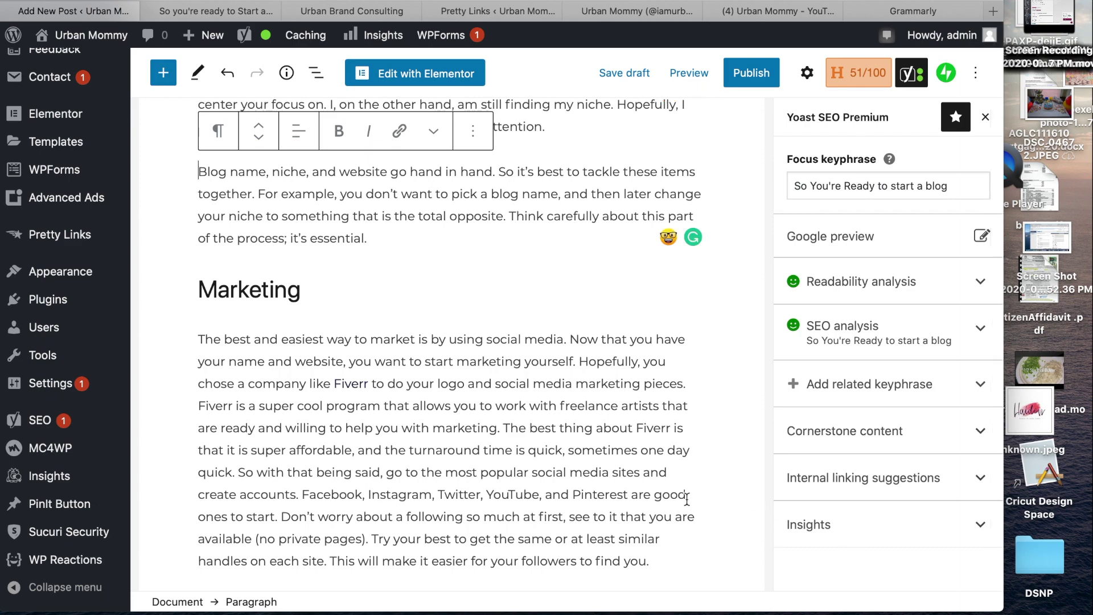
{"action": "scroll", "coordinate": [411, 504], "scroll_direction": "down", "scroll_amount": 7}
{"action": "scroll", "coordinate": [410, 504], "scroll_direction": "down", "scroll_amount": 20}
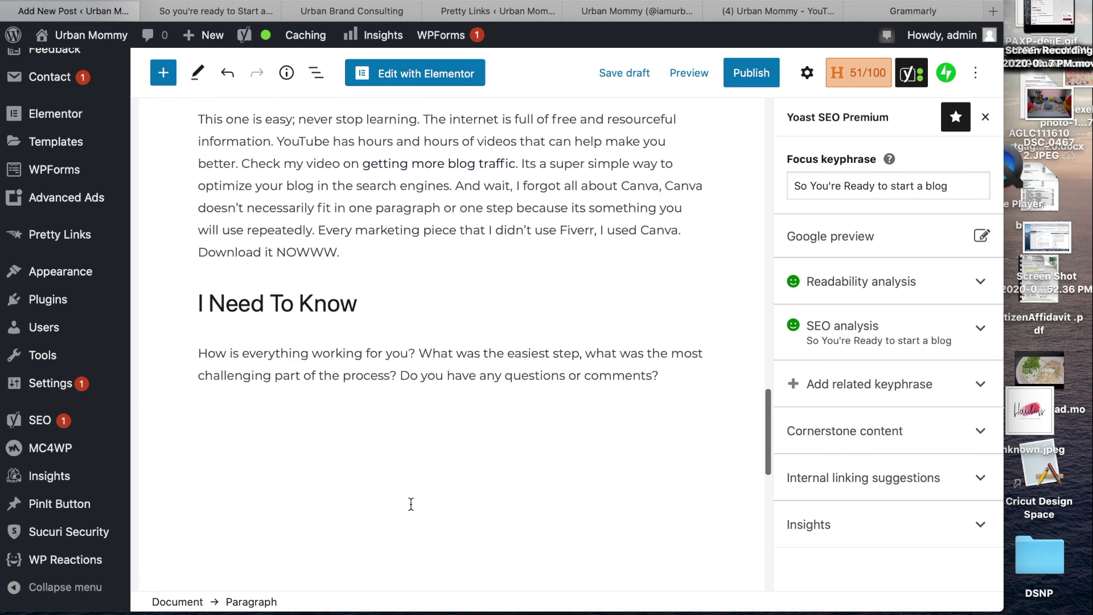
{"action": "scroll", "coordinate": [410, 504], "scroll_direction": "down", "scroll_amount": 3}
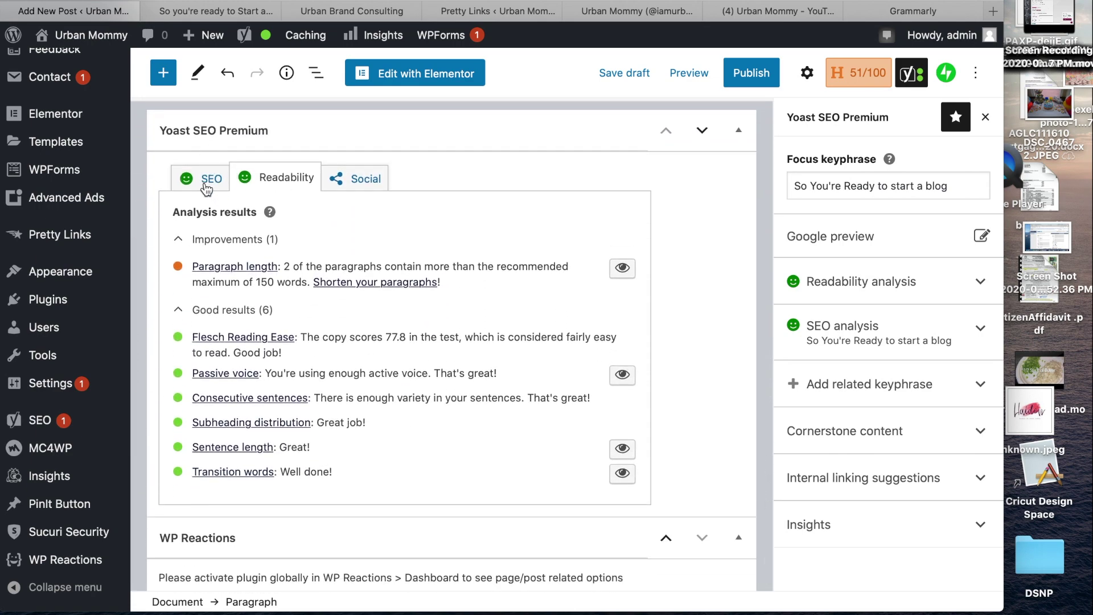
Step: Show the post's SEO details and examine the focus keyphrase, Google preview, SEO title, slug and meta description
{"action": "left_click", "coordinate": [215, 179]}
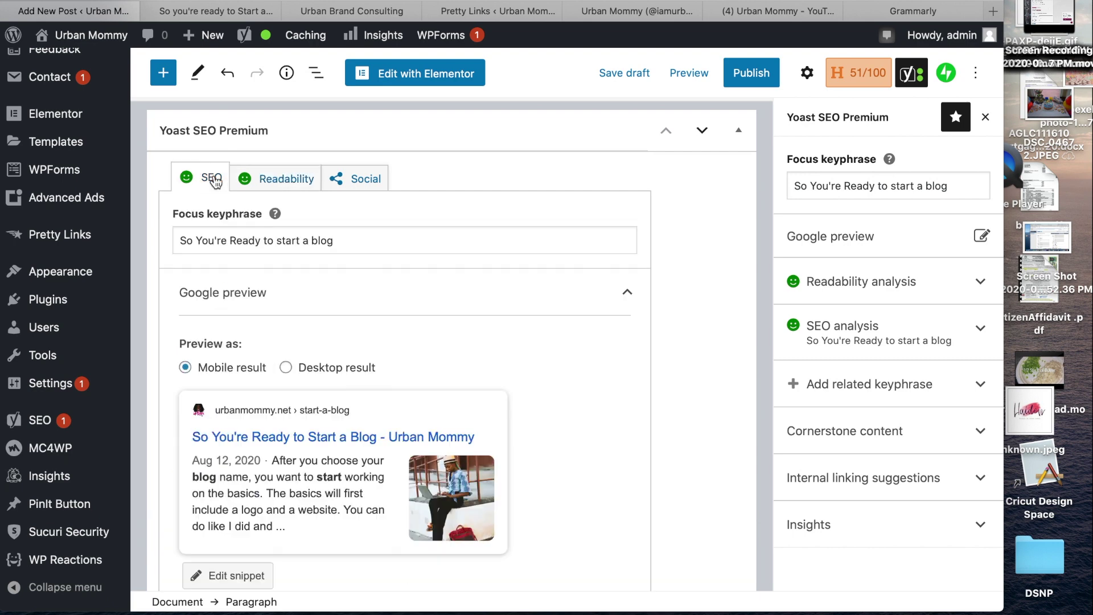
{"action": "scroll", "coordinate": [330, 289], "scroll_direction": "down", "scroll_amount": 1}
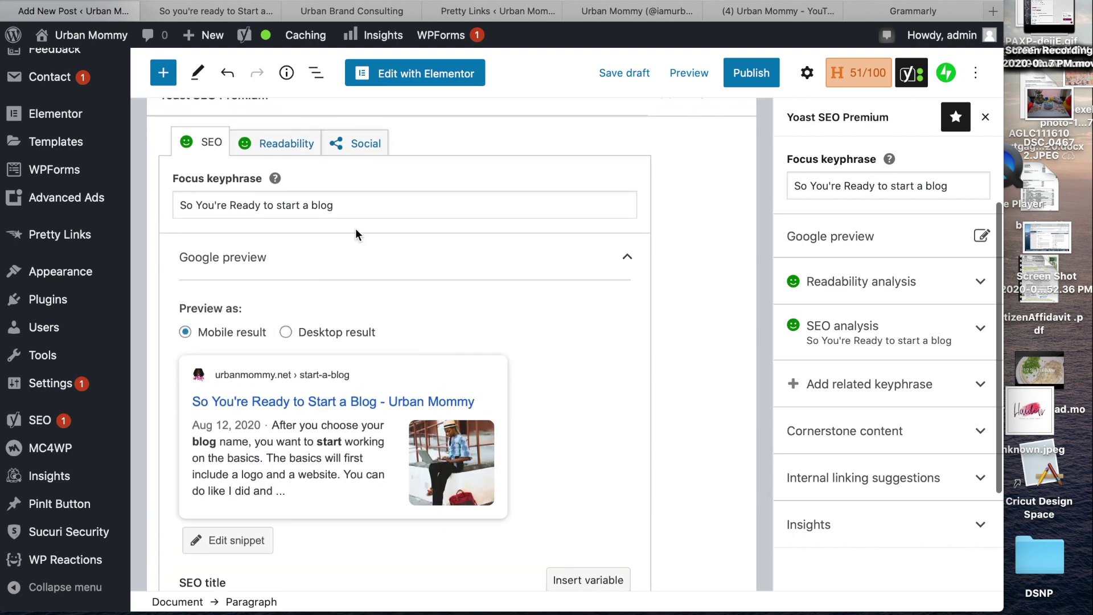
{"action": "scroll", "coordinate": [418, 261], "scroll_direction": "down", "scroll_amount": 3}
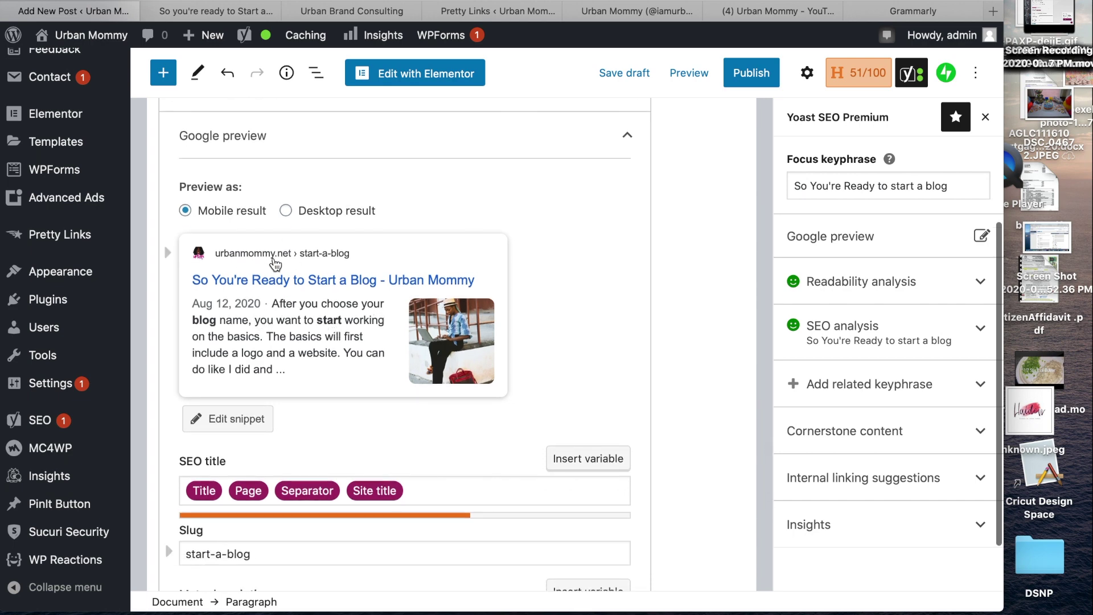
{"action": "scroll", "coordinate": [454, 364], "scroll_direction": "down", "scroll_amount": 4}
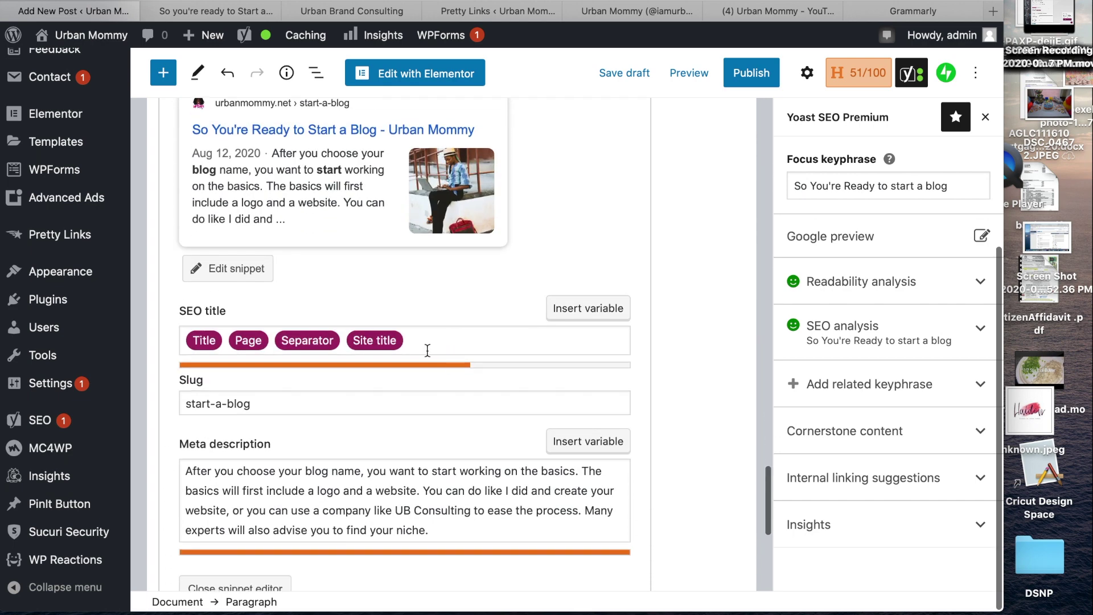
{"action": "scroll", "coordinate": [239, 365], "scroll_direction": "up", "scroll_amount": 6}
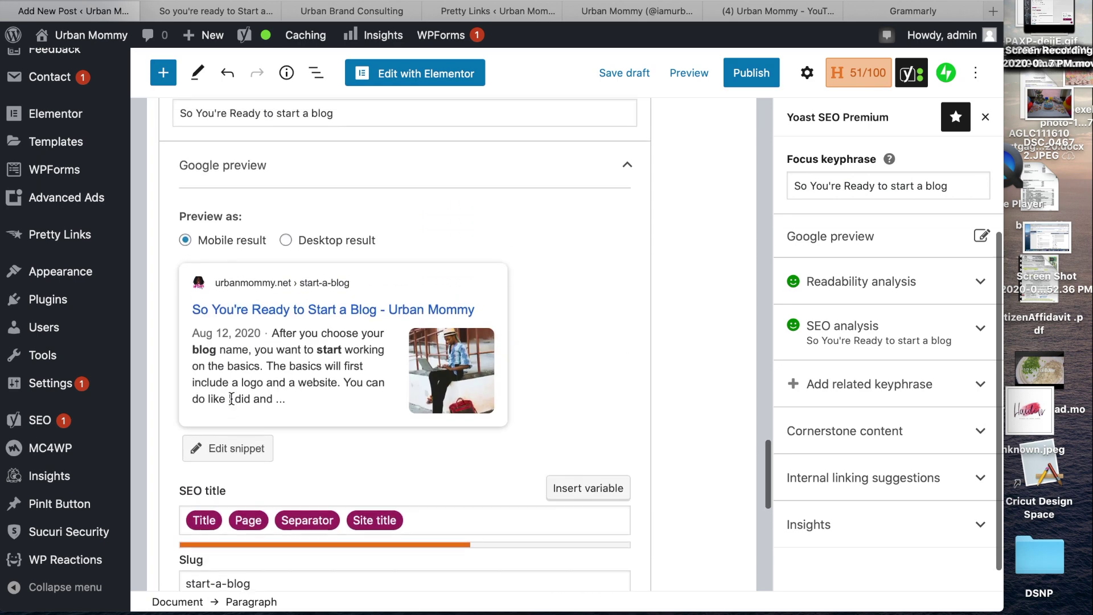
{"action": "scroll", "coordinate": [263, 282], "scroll_direction": "down", "scroll_amount": 7}
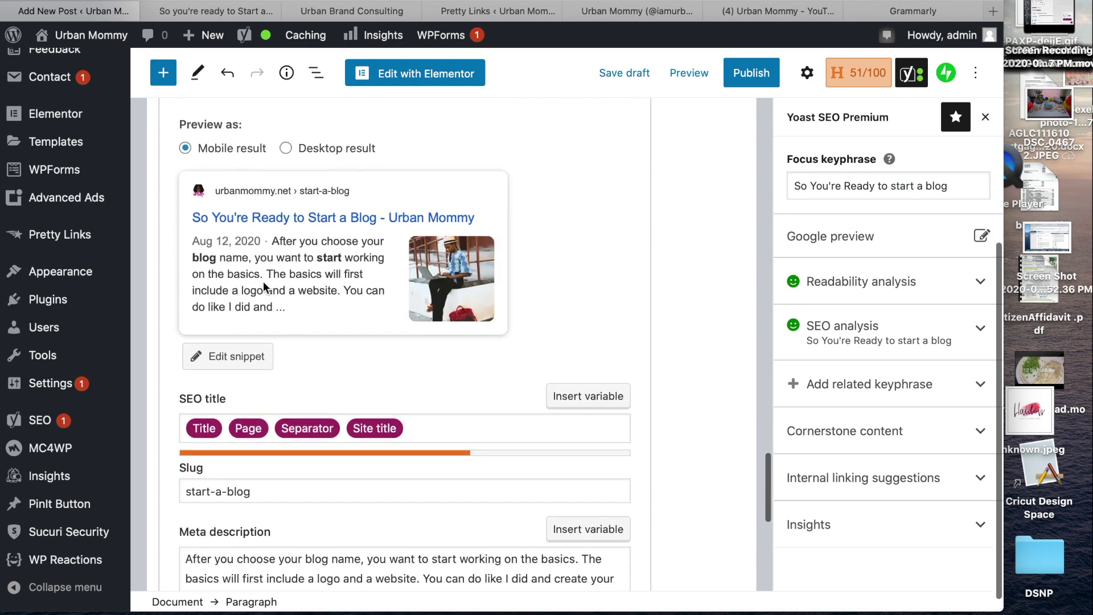
{"action": "scroll", "coordinate": [263, 281], "scroll_direction": "down", "scroll_amount": 3}
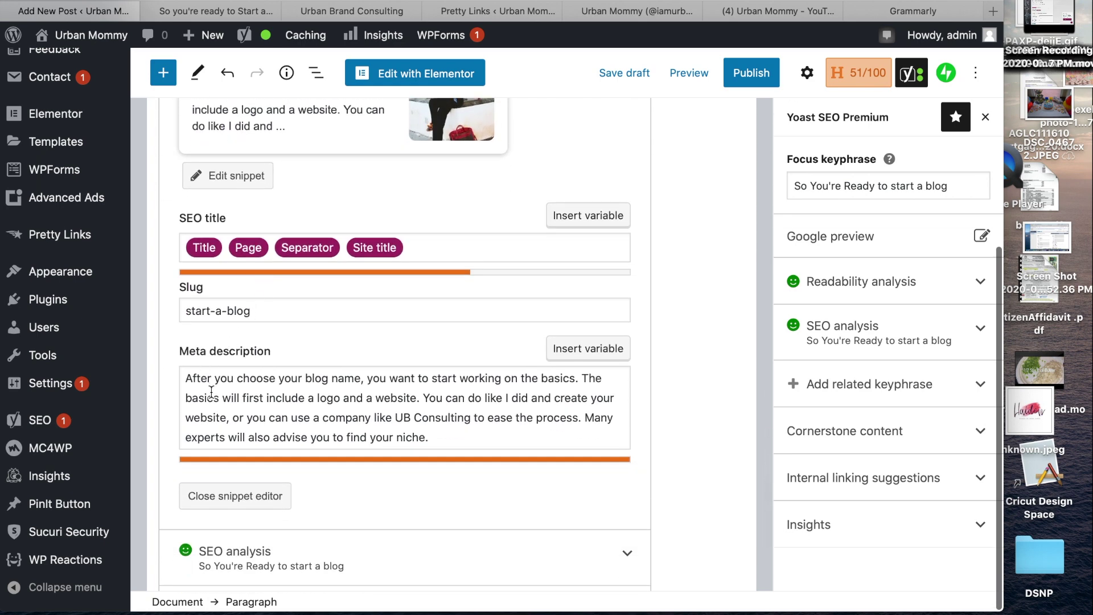
{"action": "scroll", "coordinate": [289, 384], "scroll_direction": "down", "scroll_amount": 1}
{"action": "scroll", "coordinate": [289, 383], "scroll_direction": "down", "scroll_amount": 2}
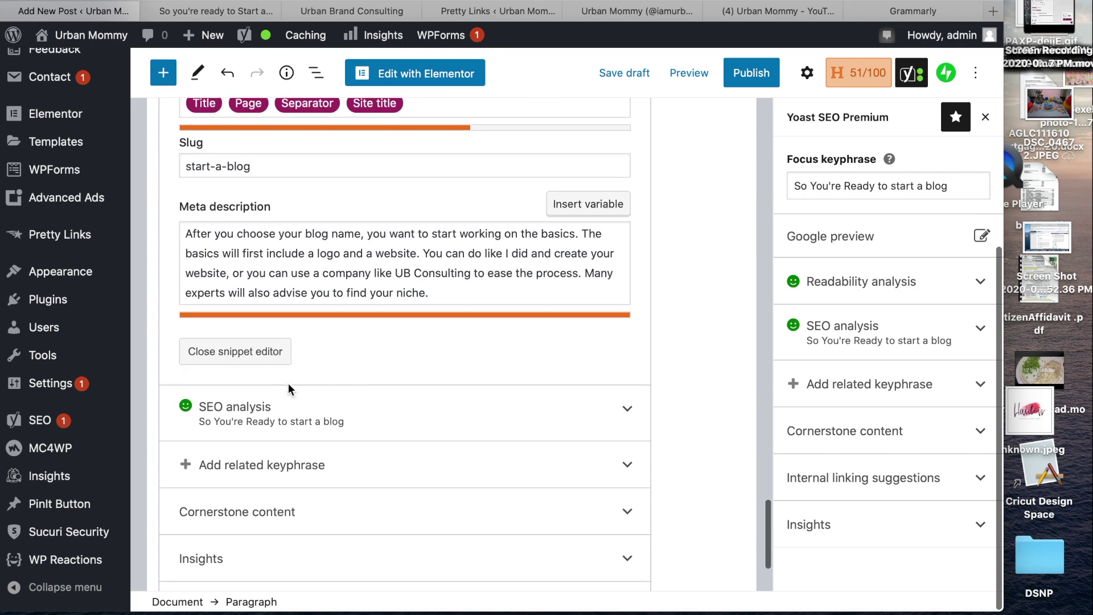
Step: Expand the SEO analysis and examine the keyphrase synonyms, problems, improvements and good results against the snippet fields
{"action": "left_click", "coordinate": [279, 424]}
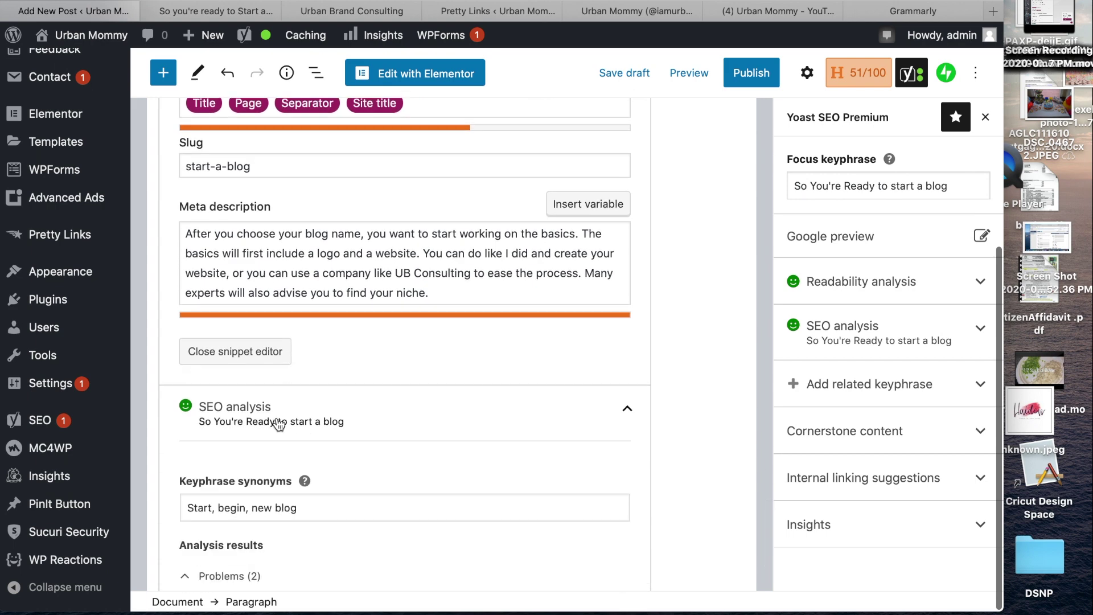
{"action": "scroll", "coordinate": [279, 424], "scroll_direction": "down", "scroll_amount": 1}
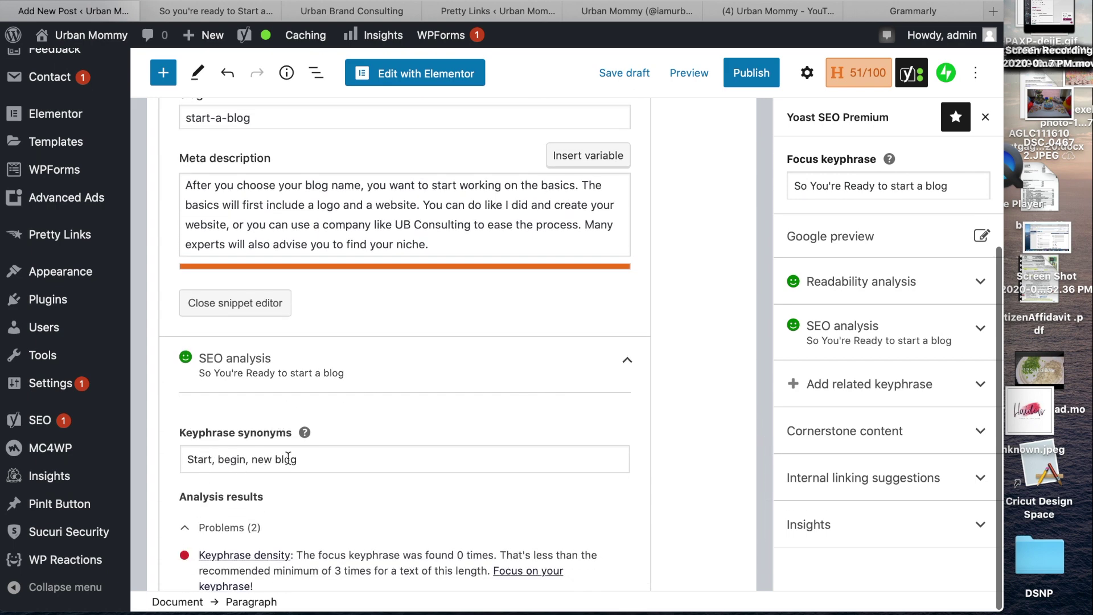
{"action": "scroll", "coordinate": [288, 458], "scroll_direction": "down", "scroll_amount": 3}
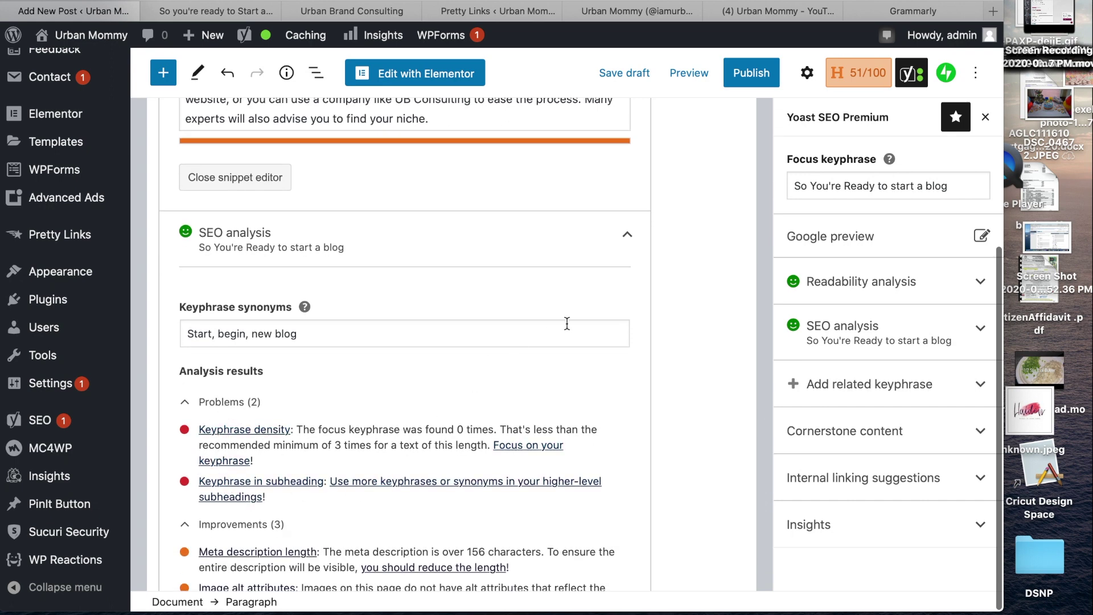
{"action": "scroll", "coordinate": [451, 419], "scroll_direction": "up", "scroll_amount": 5}
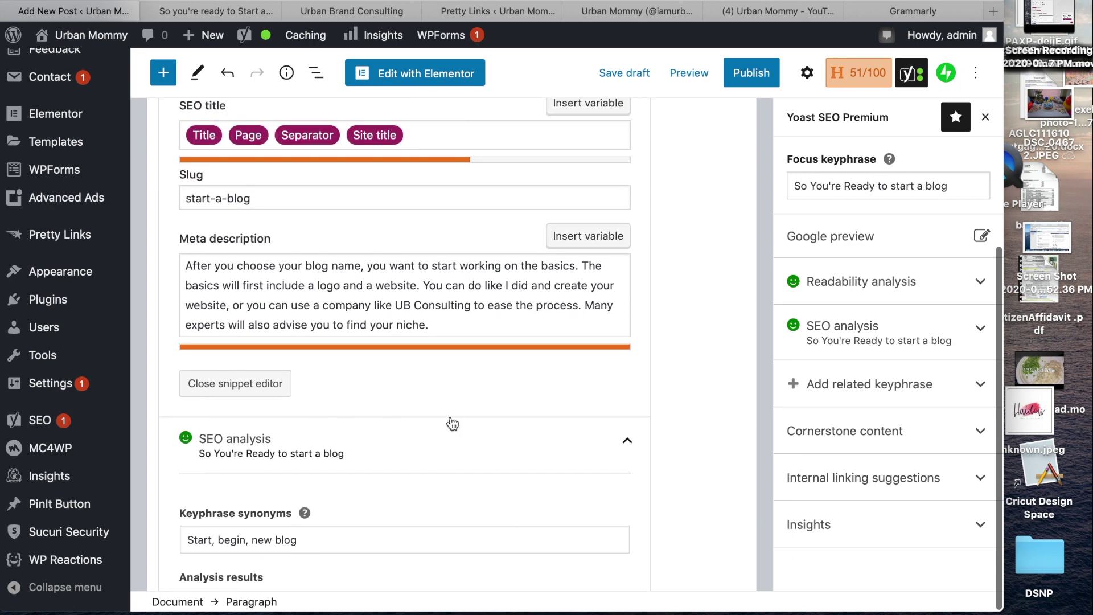
{"action": "scroll", "coordinate": [453, 424], "scroll_direction": "down", "scroll_amount": 9}
{"action": "scroll", "coordinate": [443, 422], "scroll_direction": "down", "scroll_amount": 7}
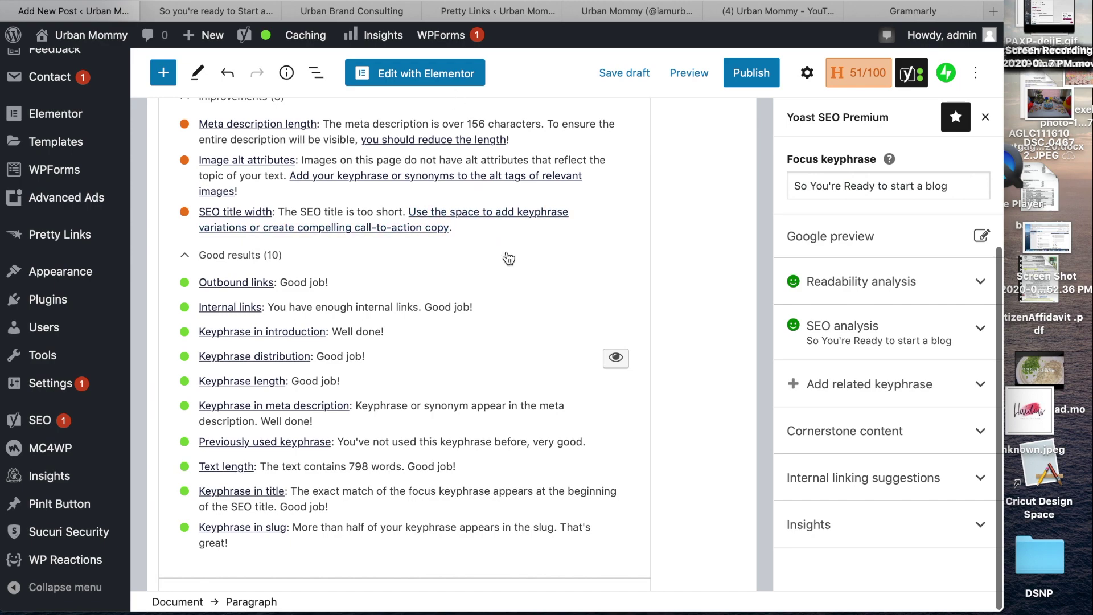
{"action": "scroll", "coordinate": [508, 258], "scroll_direction": "up", "scroll_amount": 15}
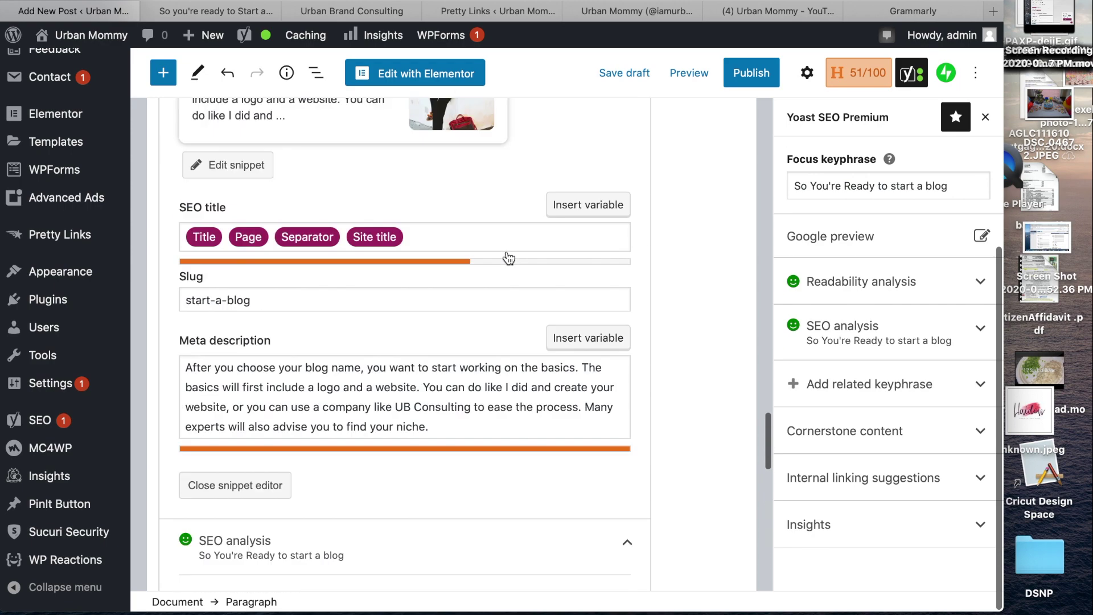
{"action": "scroll", "coordinate": [509, 259], "scroll_direction": "up", "scroll_amount": 5}
{"action": "scroll", "coordinate": [508, 257], "scroll_direction": "down", "scroll_amount": 5}
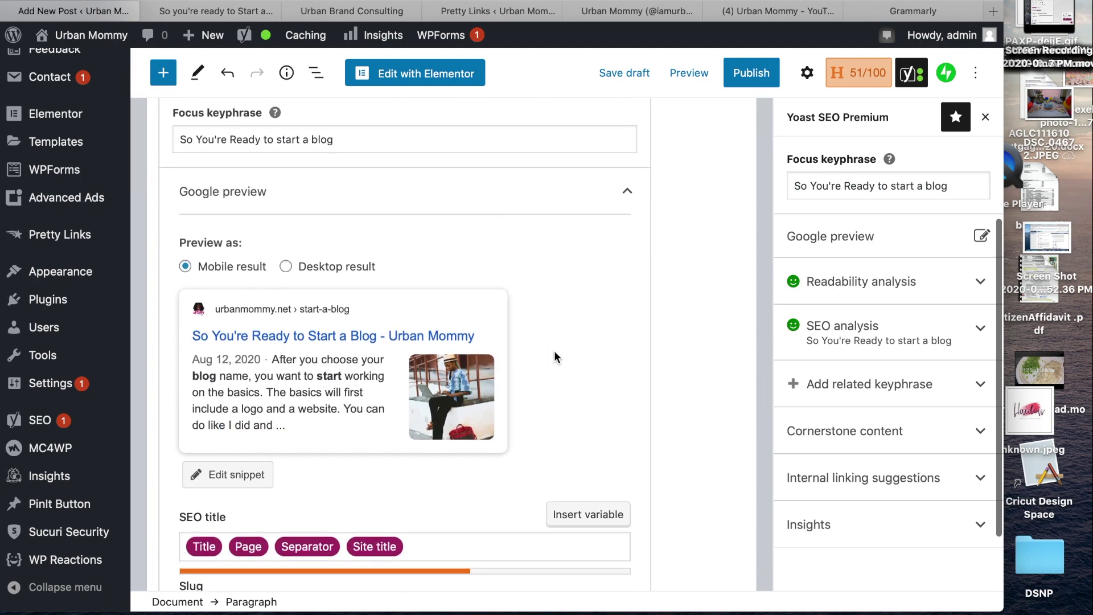
Step: Show the document settings of the post and review its categories, tags and featured image
{"action": "scroll", "coordinate": [555, 357], "scroll_direction": "up", "scroll_amount": 6}
{"action": "scroll", "coordinate": [554, 350], "scroll_direction": "up", "scroll_amount": 6}
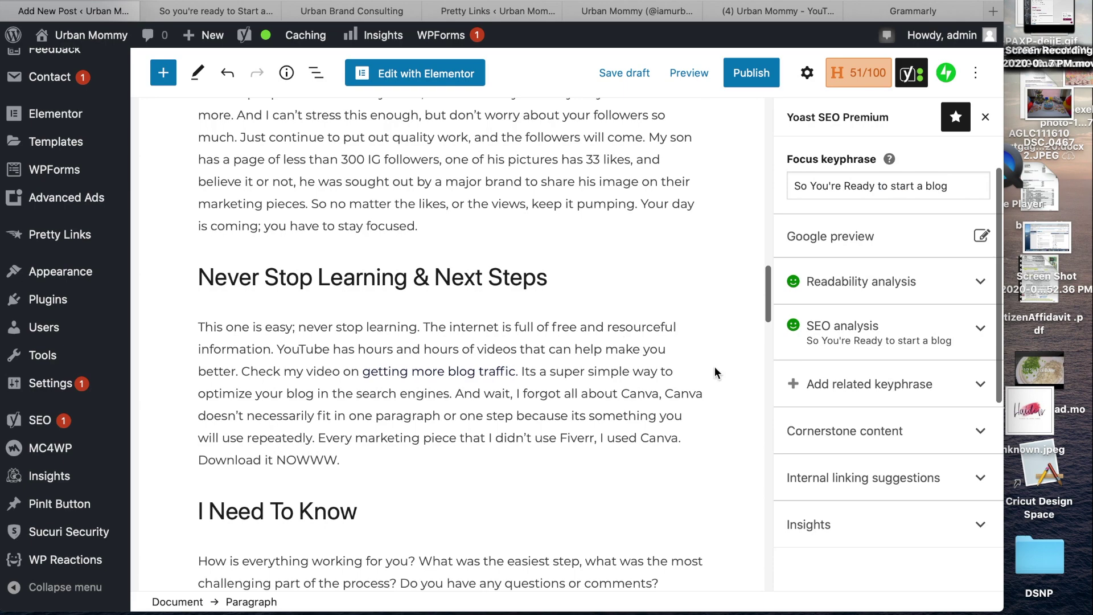
{"action": "scroll", "coordinate": [714, 367], "scroll_direction": "up", "scroll_amount": 6}
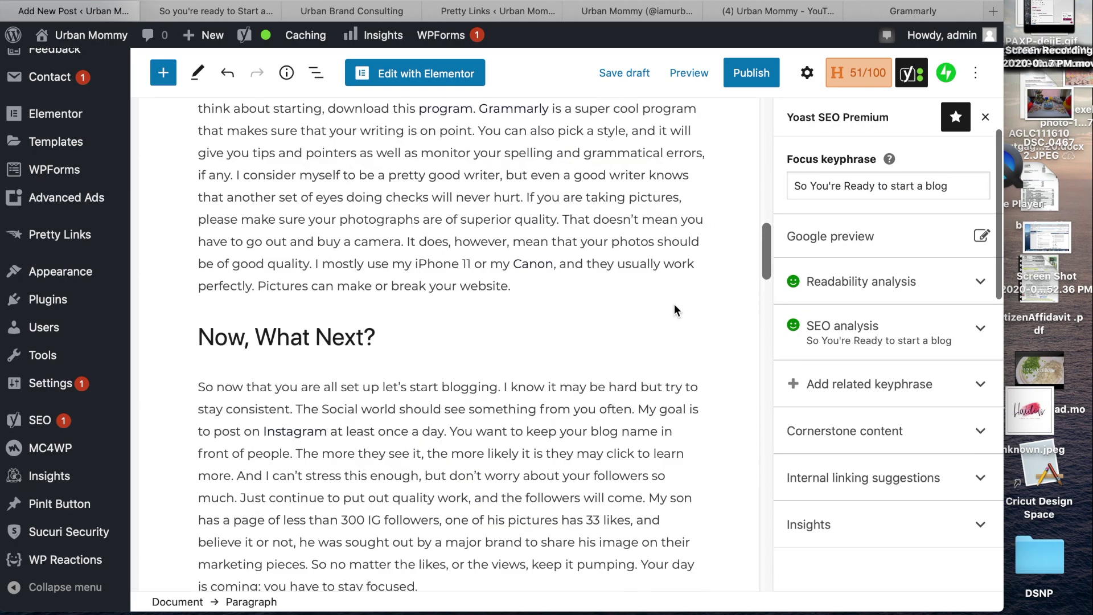
{"action": "left_click", "coordinate": [808, 73]}
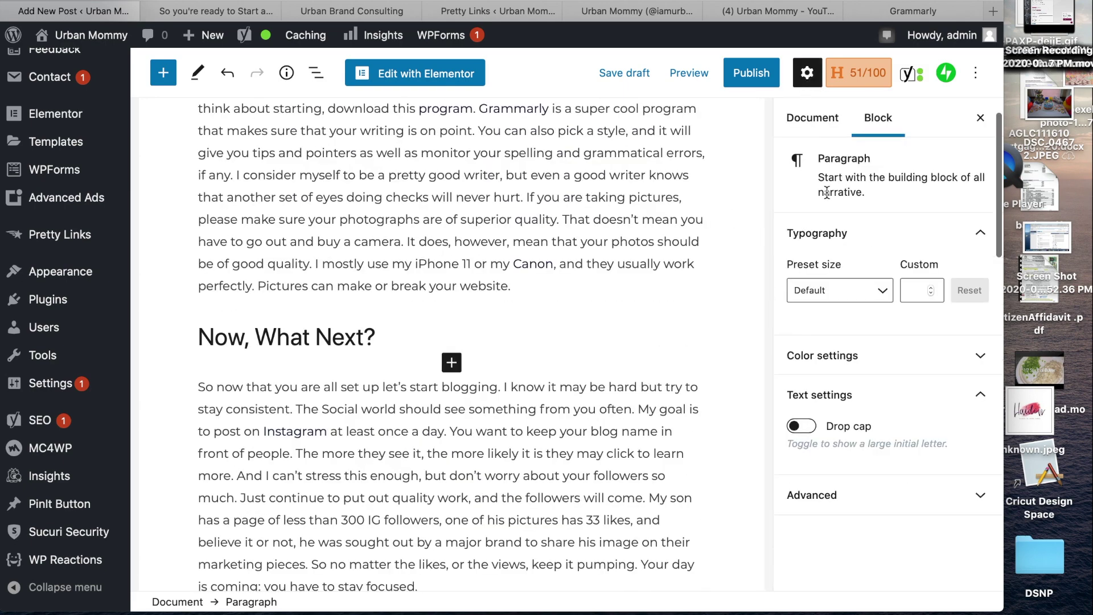
{"action": "scroll", "coordinate": [860, 356], "scroll_direction": "down", "scroll_amount": 2}
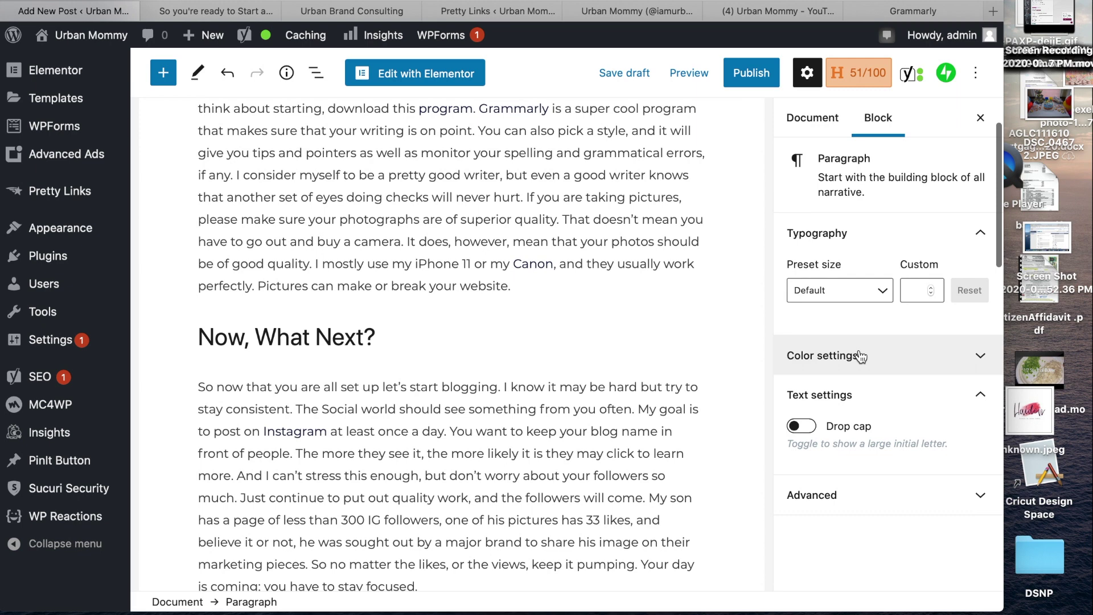
{"action": "left_click", "coordinate": [829, 134]}
{"action": "scroll", "coordinate": [887, 292], "scroll_direction": "down", "scroll_amount": 8}
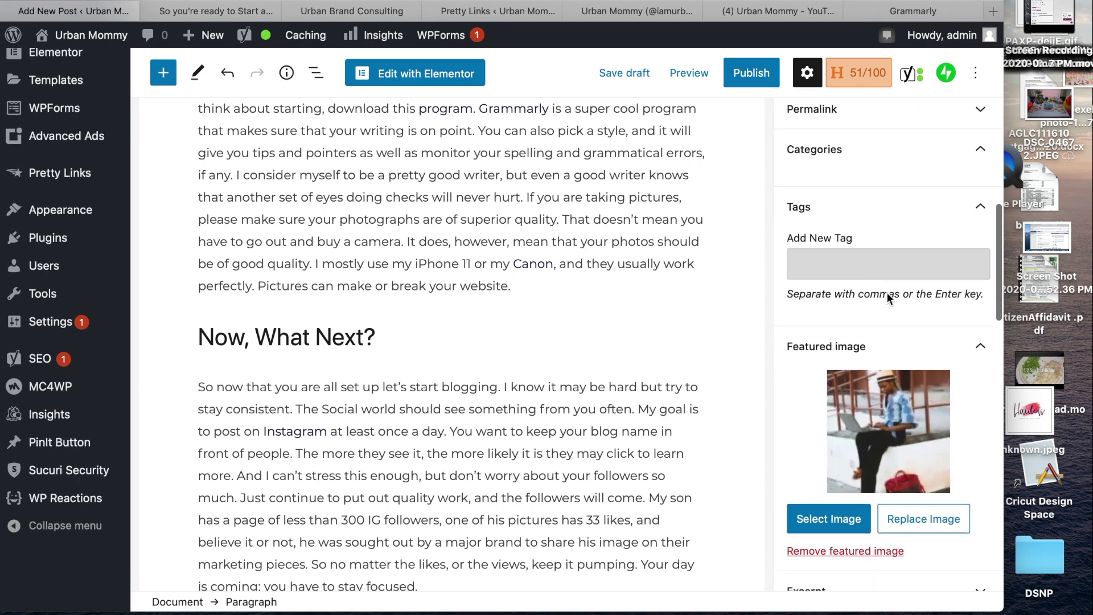
{"action": "scroll", "coordinate": [882, 275], "scroll_direction": "down", "scroll_amount": 1}
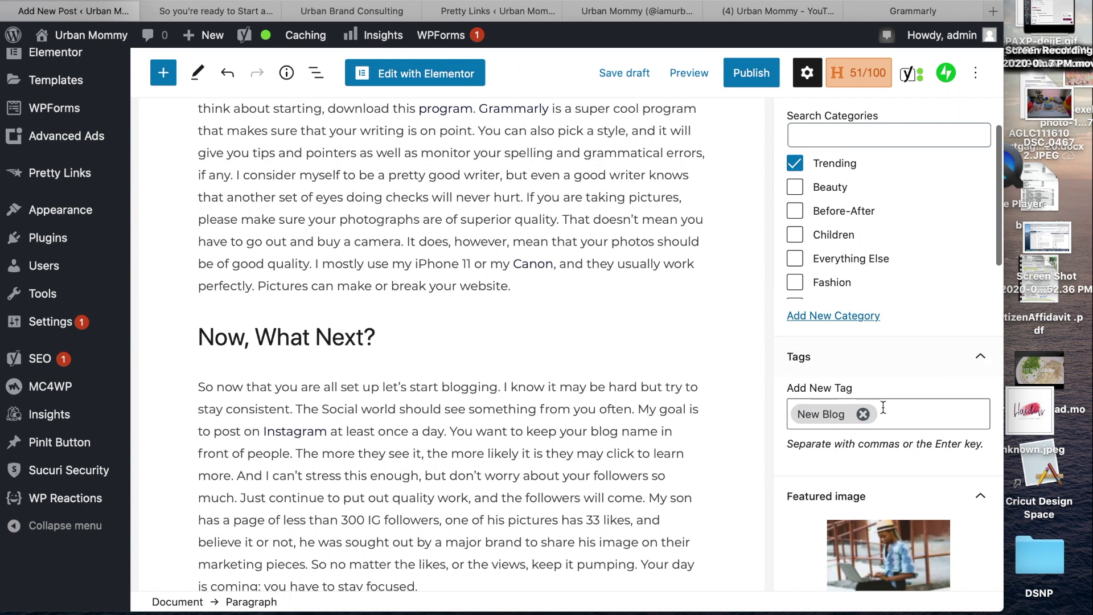
{"action": "scroll", "coordinate": [863, 392], "scroll_direction": "down", "scroll_amount": 5}
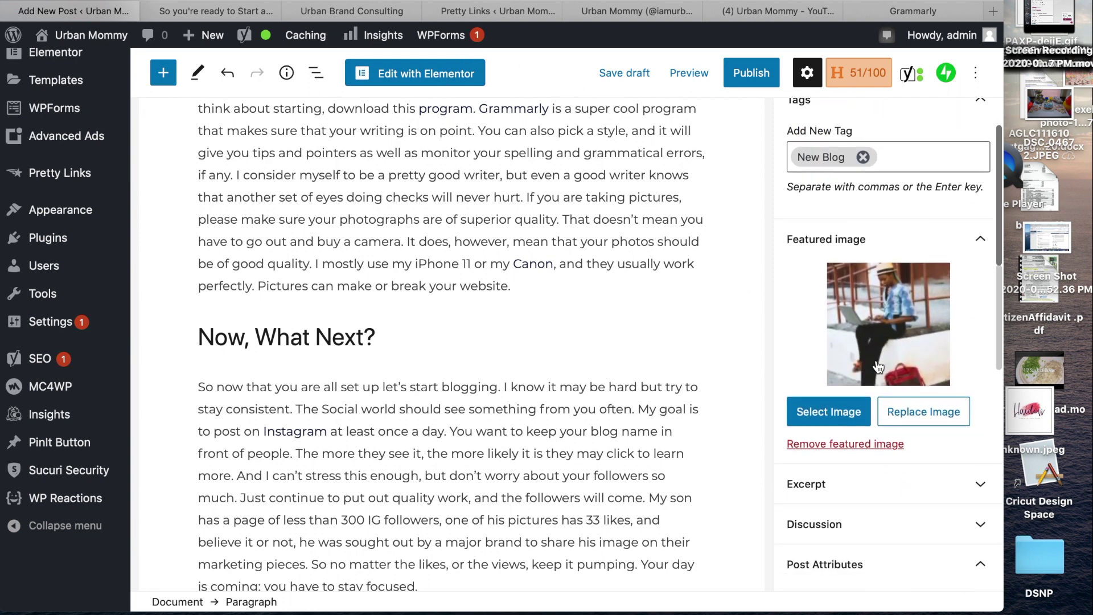
Step: Select pexels-photo-1340725.jpeg from the media library and set it as the post's featured image
{"action": "left_click", "coordinate": [857, 414]}
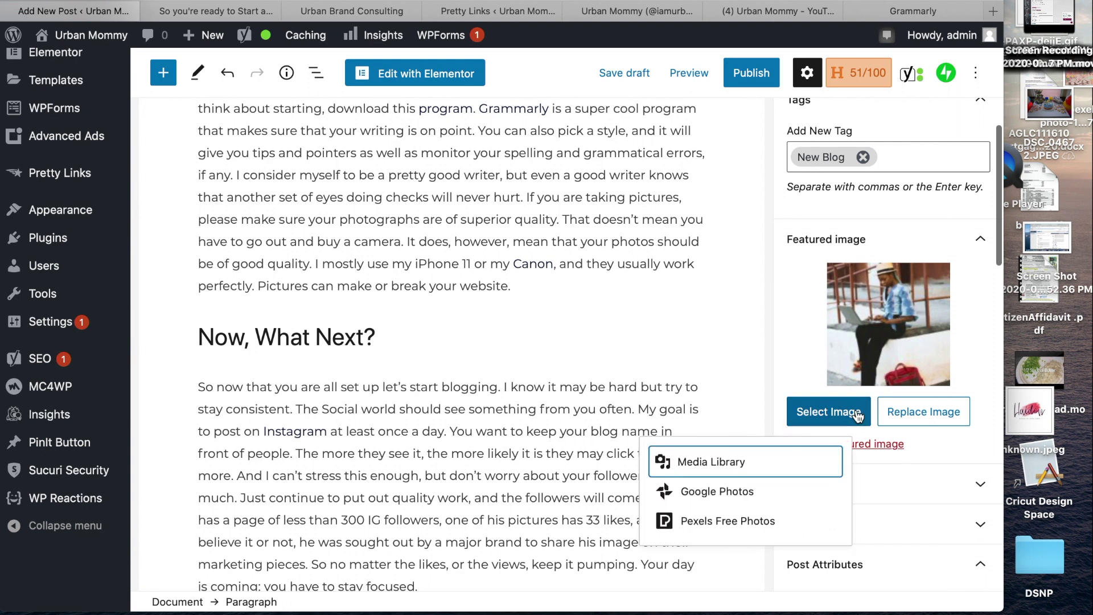
{"action": "left_click", "coordinate": [761, 465]}
{"action": "left_click", "coordinate": [140, 250]}
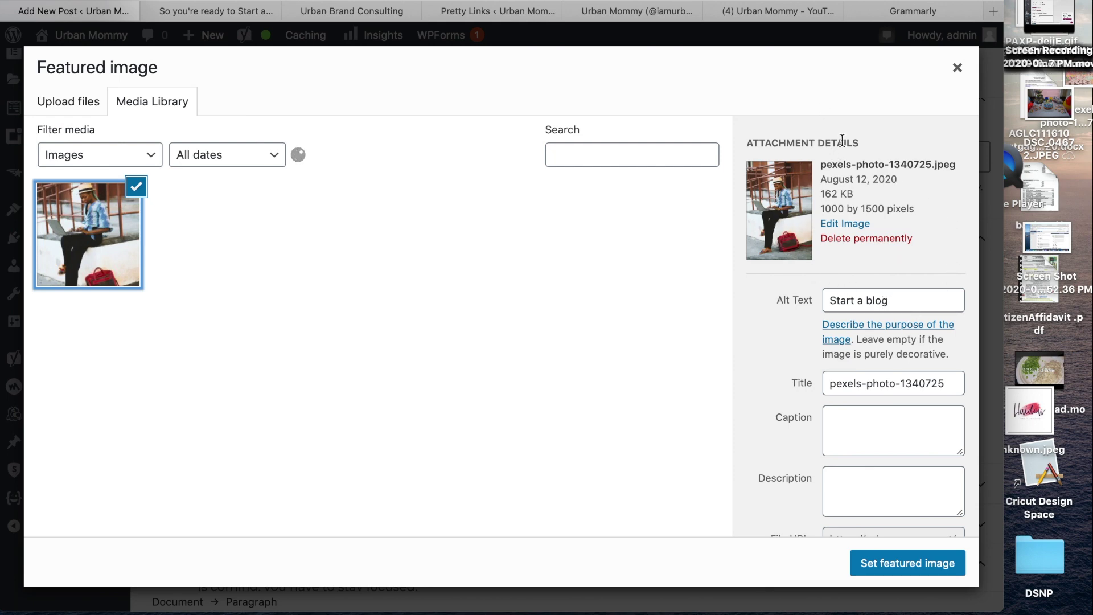
{"action": "left_click", "coordinate": [898, 563]}
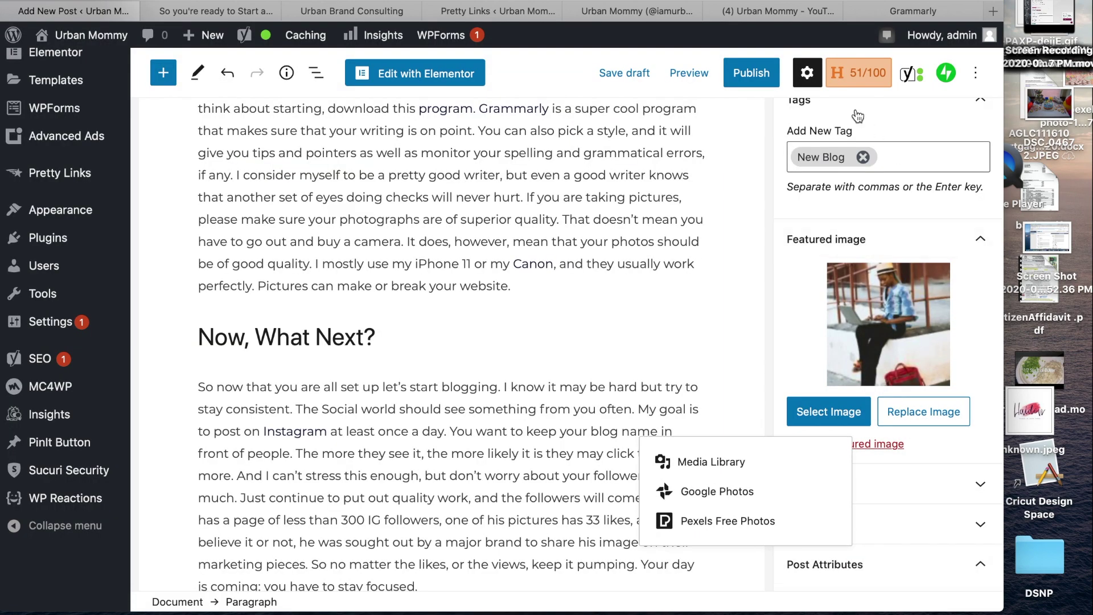
Step: Look back over the post's body text from the title through the Choosing Your Identity and Marketing sections
{"action": "scroll", "coordinate": [556, 121], "scroll_direction": "up", "scroll_amount": 5}
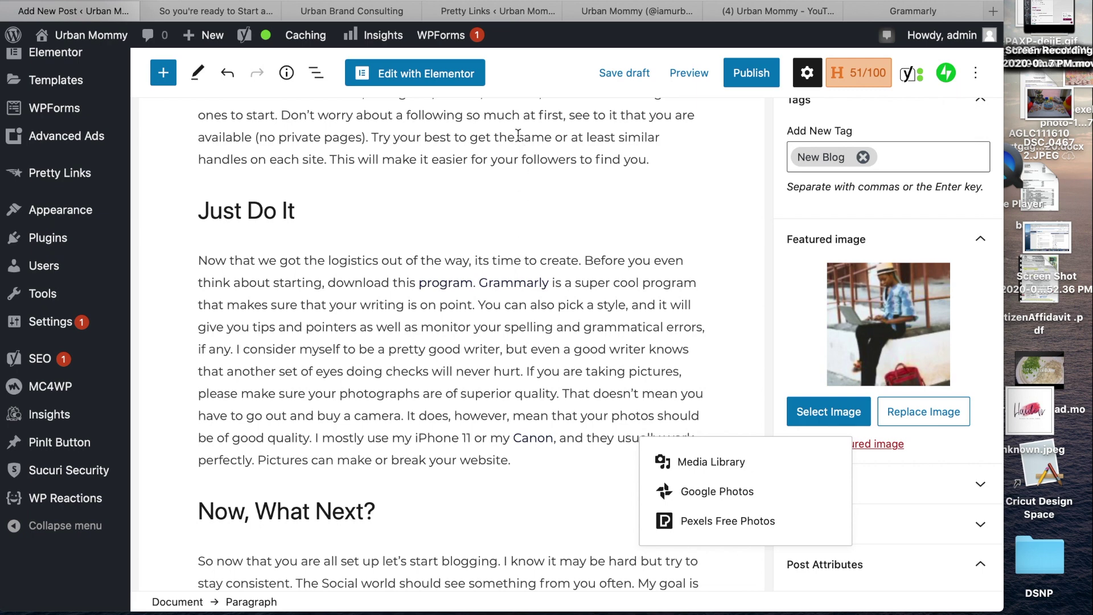
{"action": "scroll", "coordinate": [582, 276], "scroll_direction": "up", "scroll_amount": 3}
{"action": "scroll", "coordinate": [583, 275], "scroll_direction": "up", "scroll_amount": 15}
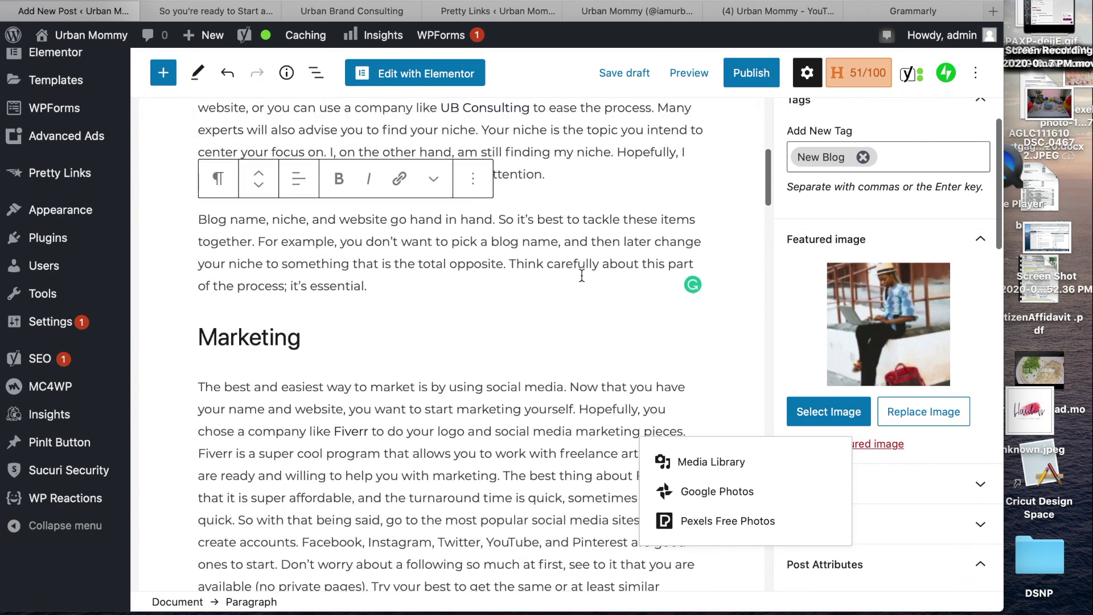
{"action": "scroll", "coordinate": [582, 275], "scroll_direction": "up", "scroll_amount": 2}
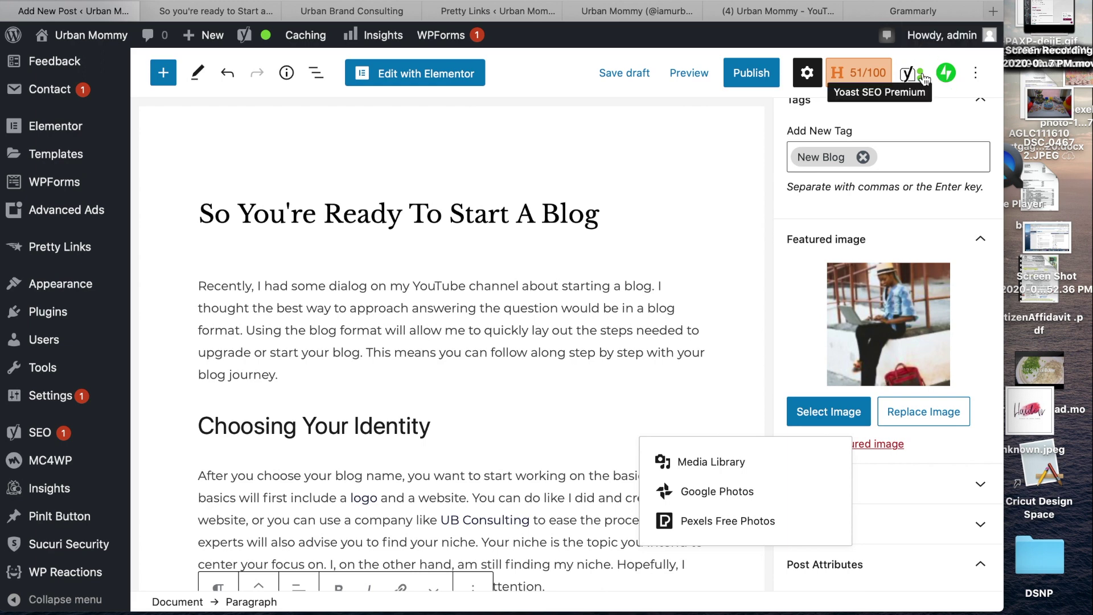
{"action": "scroll", "coordinate": [926, 79], "scroll_direction": "up", "scroll_amount": 5}
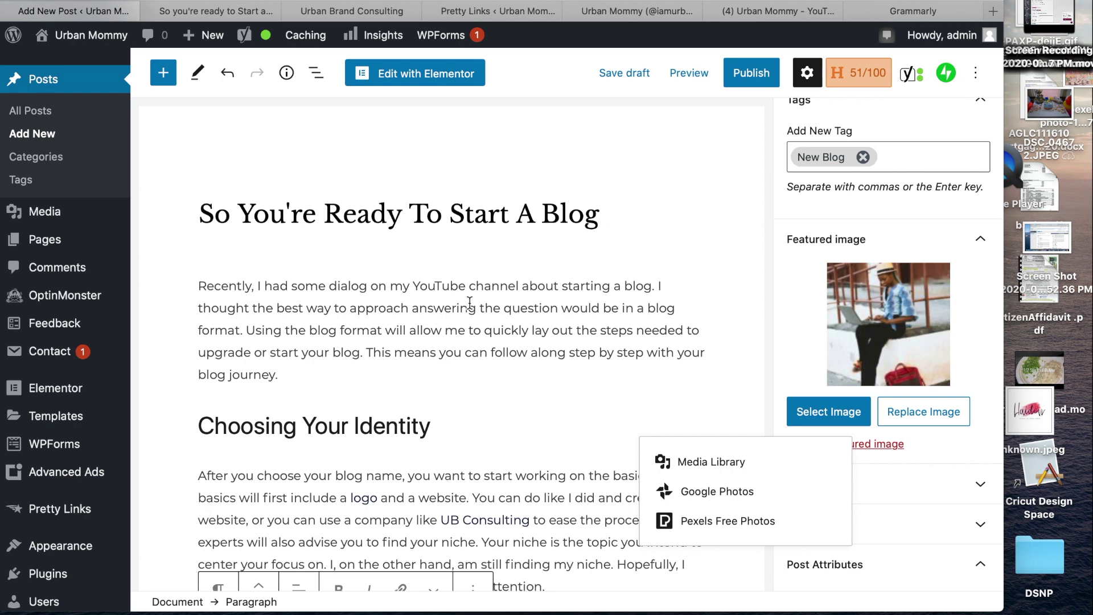
{"action": "scroll", "coordinate": [470, 303], "scroll_direction": "down", "scroll_amount": 5}
{"action": "scroll", "coordinate": [470, 304], "scroll_direction": "down", "scroll_amount": 2}
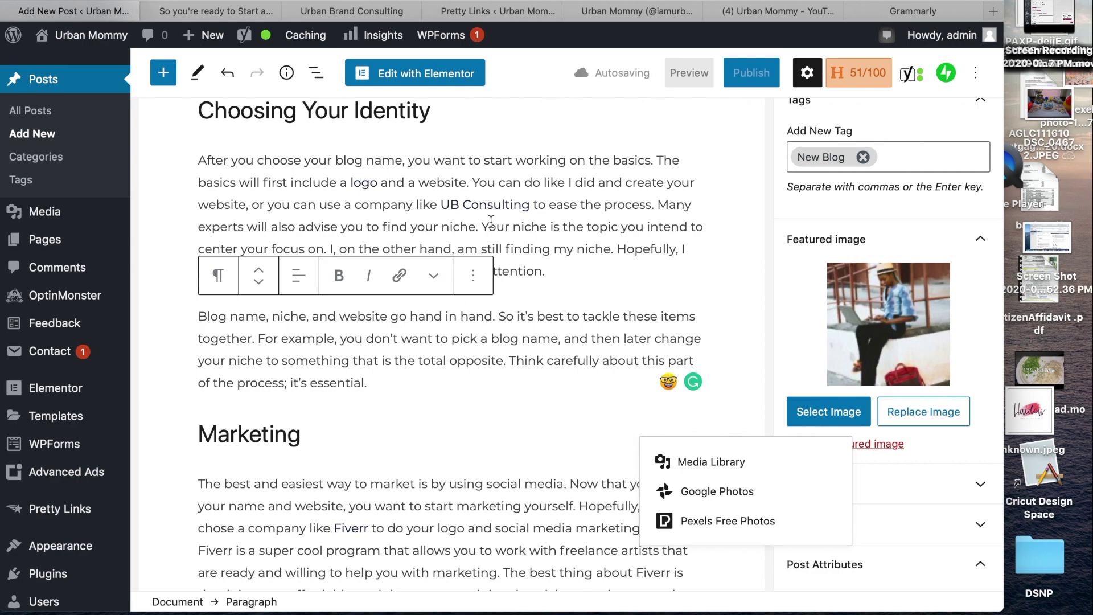
Step: Reread the Choosing Your Identity and Marketing sections up to the post's title, and check the assigned categories, tag and featured image
{"action": "scroll", "coordinate": [639, 437], "scroll_direction": "down", "scroll_amount": 6}
{"action": "scroll", "coordinate": [637, 439], "scroll_direction": "down", "scroll_amount": 4}
{"action": "scroll", "coordinate": [638, 439], "scroll_direction": "up", "scroll_amount": 6}
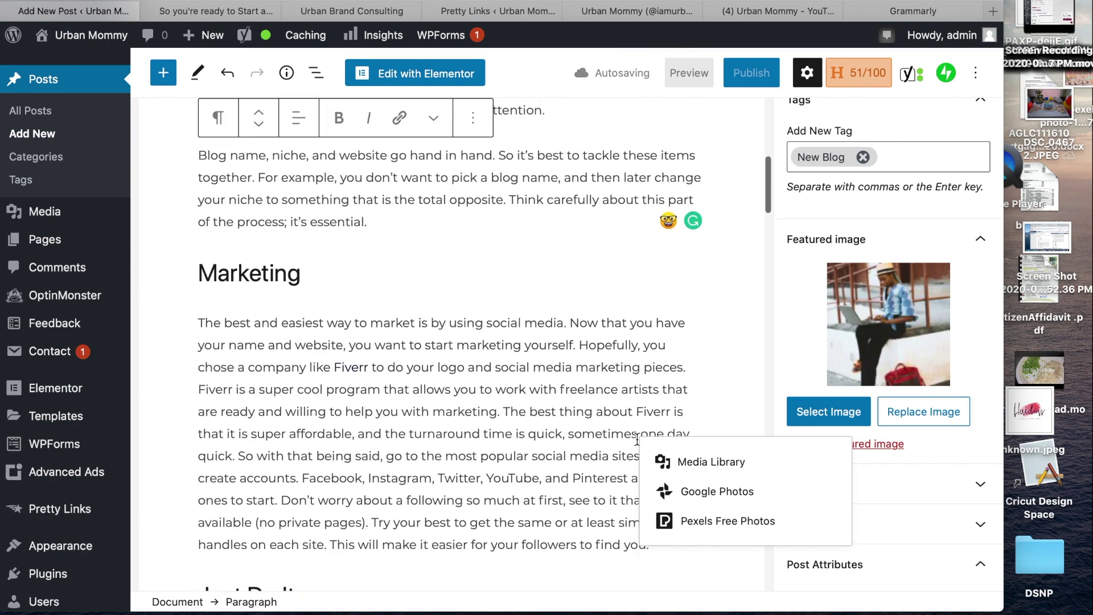
{"action": "scroll", "coordinate": [637, 439], "scroll_direction": "up", "scroll_amount": 1}
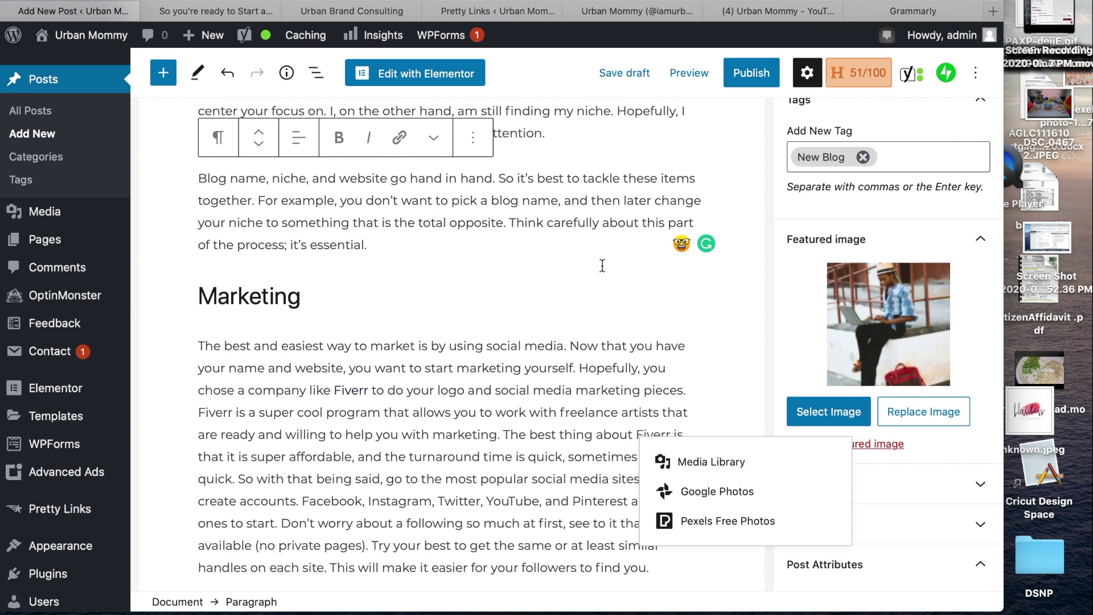
{"action": "scroll", "coordinate": [602, 264], "scroll_direction": "up", "scroll_amount": 5}
{"action": "scroll", "coordinate": [602, 265], "scroll_direction": "up", "scroll_amount": 1}
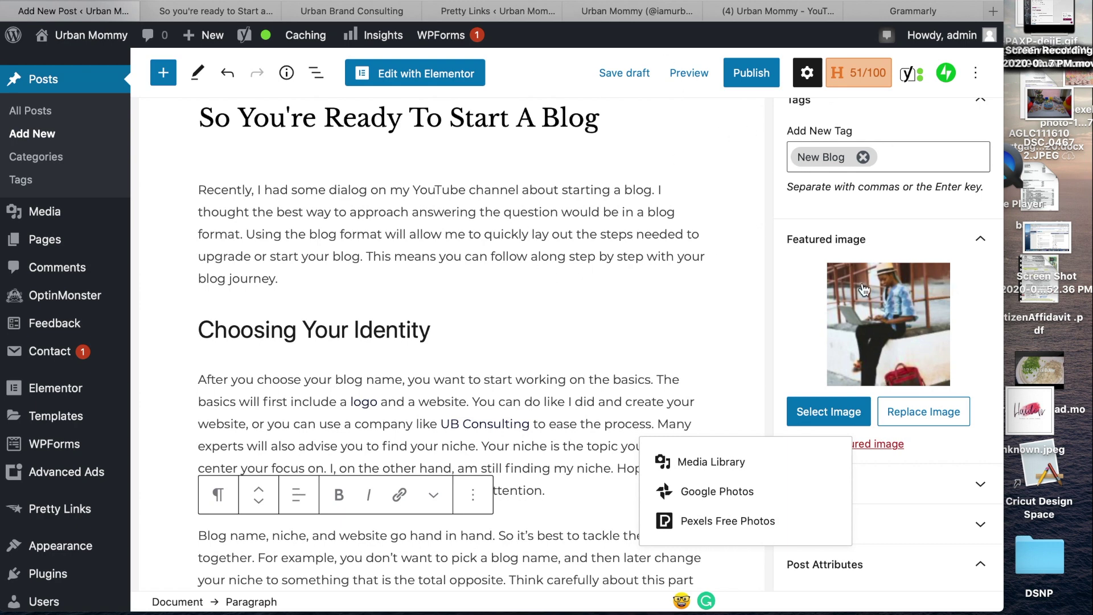
{"action": "scroll", "coordinate": [864, 289], "scroll_direction": "up", "scroll_amount": 5}
{"action": "scroll", "coordinate": [864, 289], "scroll_direction": "up", "scroll_amount": 1}
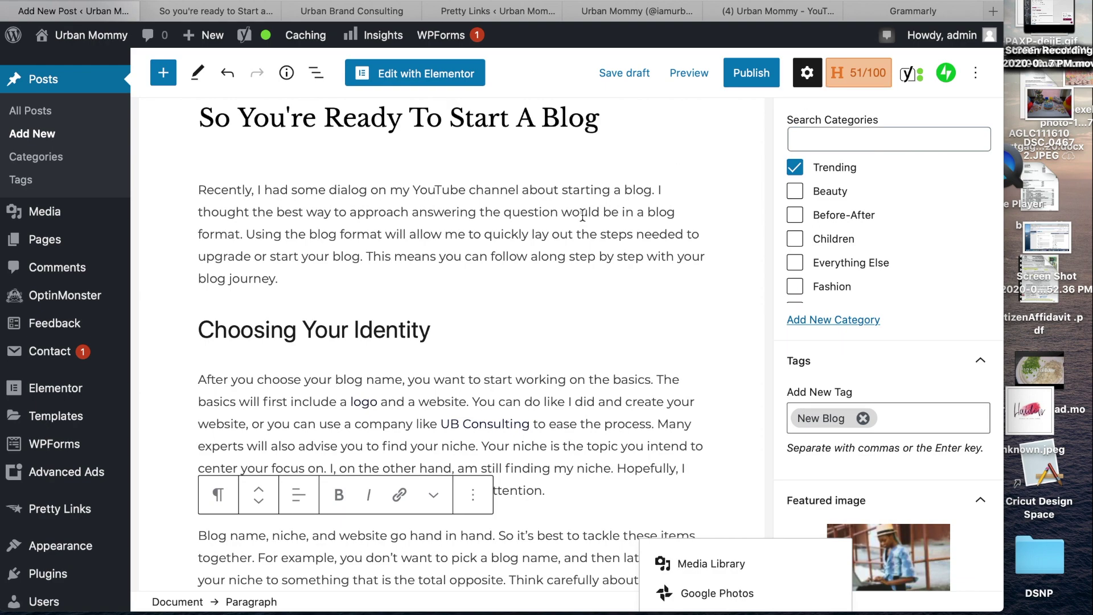
Step: Show the social sharing settings in the Yoast SEO Premium section below the post's body
{"action": "scroll", "coordinate": [600, 393], "scroll_direction": "down", "scroll_amount": 10}
{"action": "scroll", "coordinate": [600, 393], "scroll_direction": "down", "scroll_amount": 15}
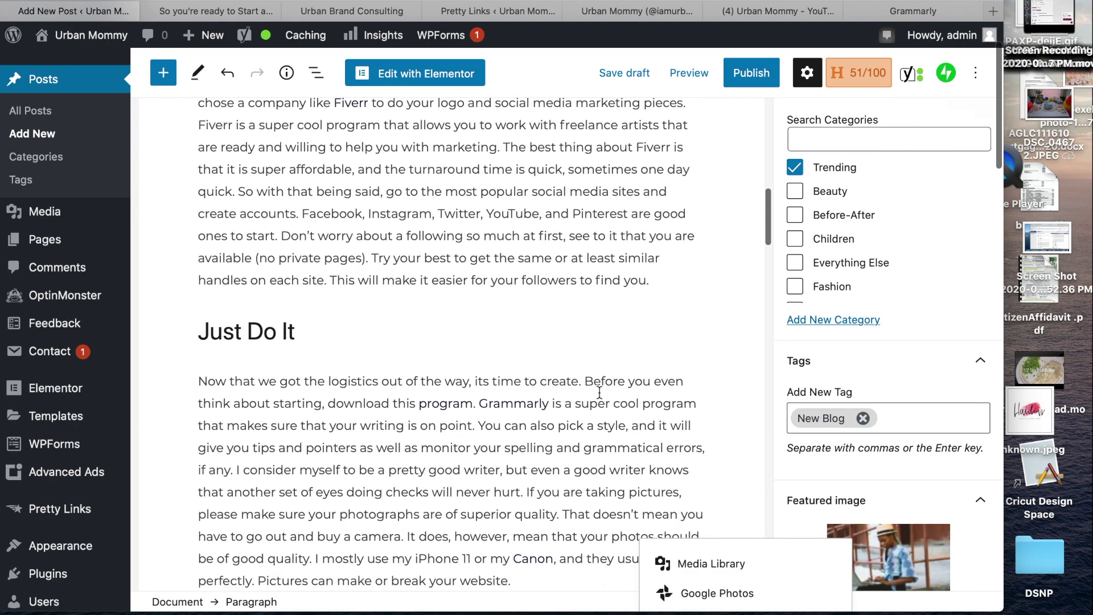
{"action": "scroll", "coordinate": [600, 392], "scroll_direction": "down", "scroll_amount": 4}
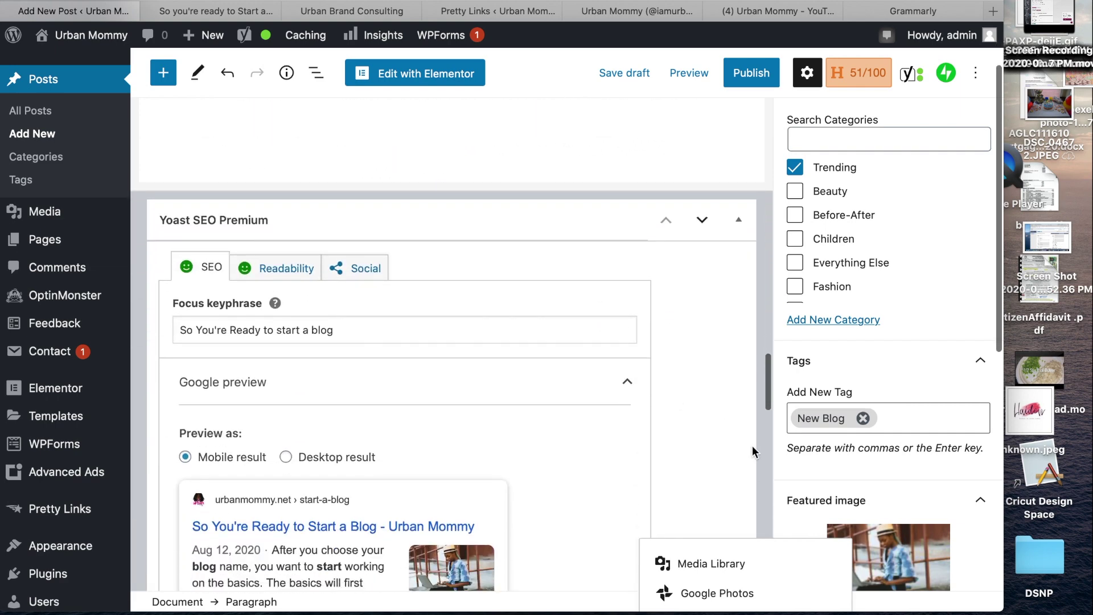
{"action": "scroll", "coordinate": [514, 448], "scroll_direction": "down", "scroll_amount": 4}
{"action": "scroll", "coordinate": [514, 442], "scroll_direction": "down", "scroll_amount": 1}
{"action": "scroll", "coordinate": [514, 442], "scroll_direction": "up", "scroll_amount": 4}
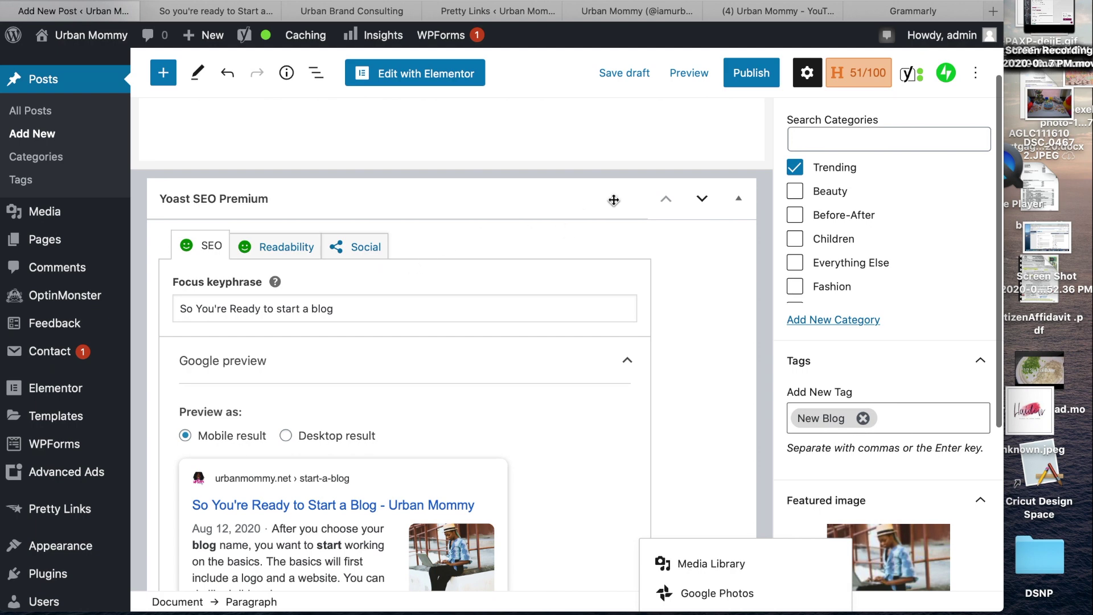
{"action": "left_click", "coordinate": [370, 246]}
{"action": "left_click", "coordinate": [370, 246]}
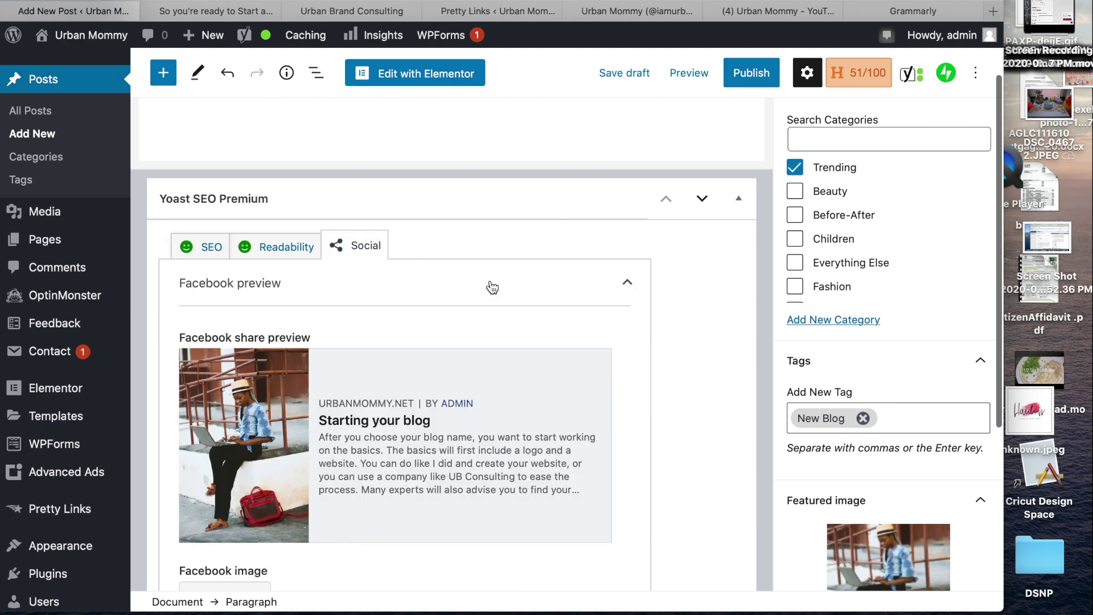
Step: Examine the Facebook and Twitter share previews with their image, title and description fields
{"action": "scroll", "coordinate": [403, 252], "scroll_direction": "down", "scroll_amount": 2}
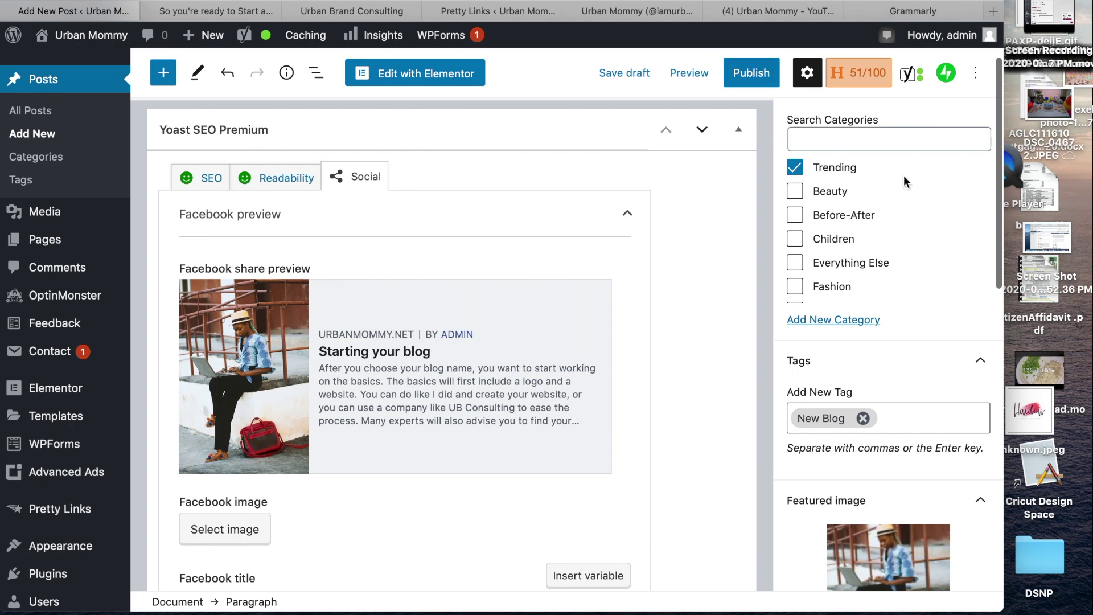
{"action": "scroll", "coordinate": [397, 357], "scroll_direction": "down", "scroll_amount": 1}
{"action": "scroll", "coordinate": [397, 357], "scroll_direction": "down", "scroll_amount": 2}
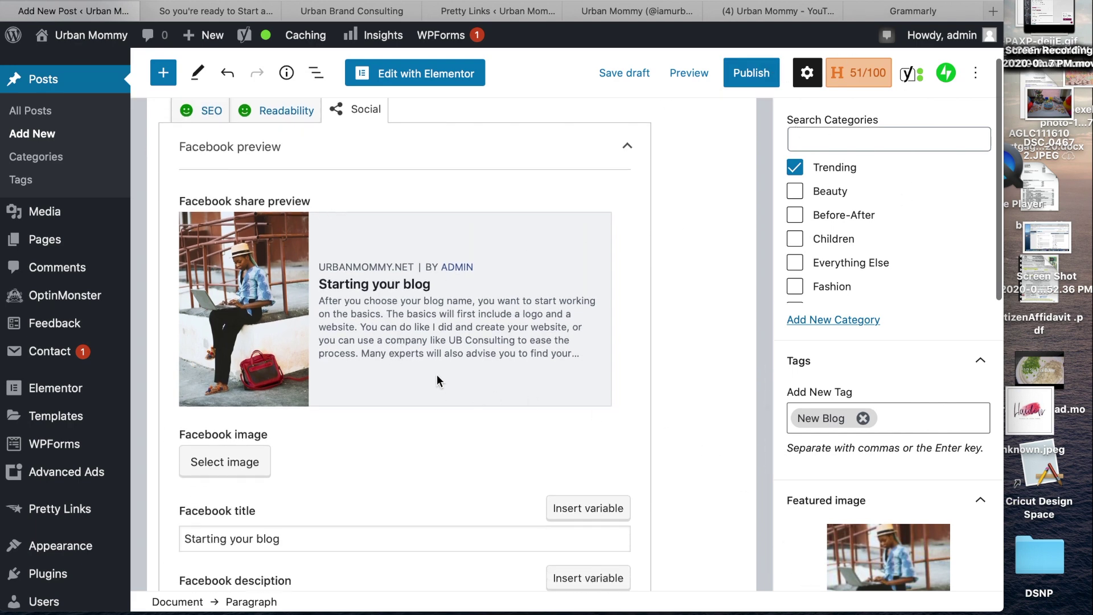
{"action": "scroll", "coordinate": [437, 375], "scroll_direction": "down", "scroll_amount": 6}
{"action": "scroll", "coordinate": [436, 375], "scroll_direction": "down", "scroll_amount": 10}
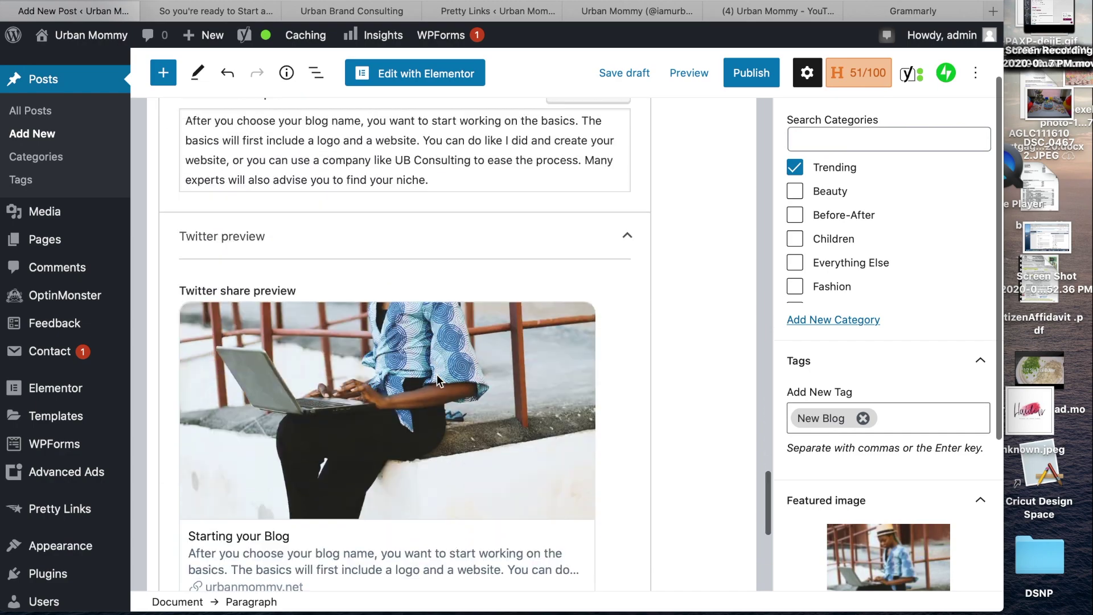
Step: Skim the whole post from its title to the I Need To Know section and return Yoast to its SEO settings
{"action": "scroll", "coordinate": [436, 374], "scroll_direction": "up", "scroll_amount": 15}
{"action": "scroll", "coordinate": [436, 374], "scroll_direction": "up", "scroll_amount": 20}
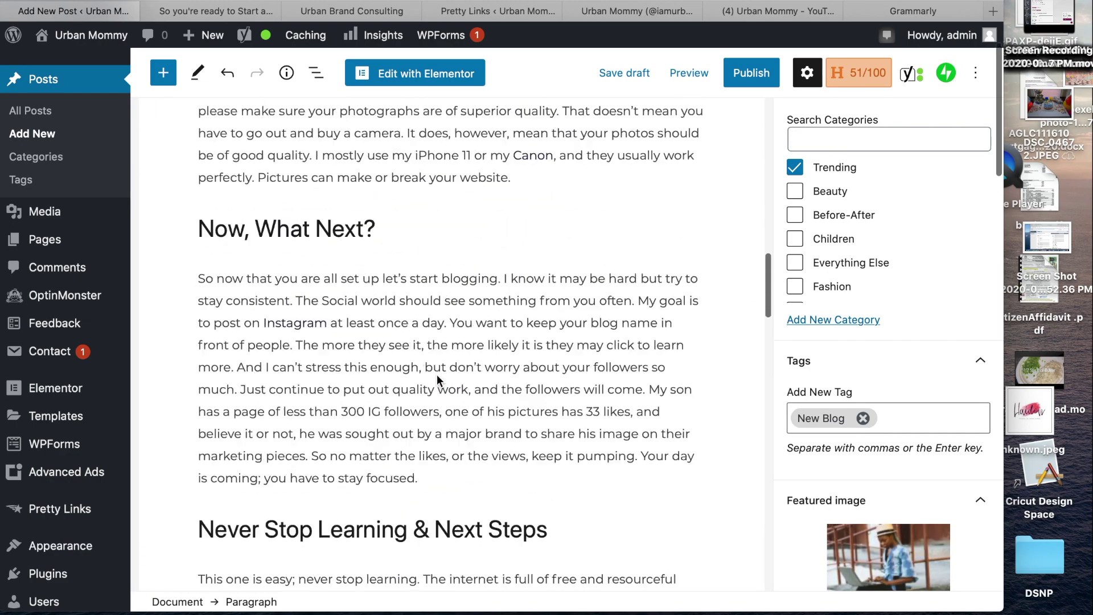
{"action": "scroll", "coordinate": [436, 374], "scroll_direction": "up", "scroll_amount": 5}
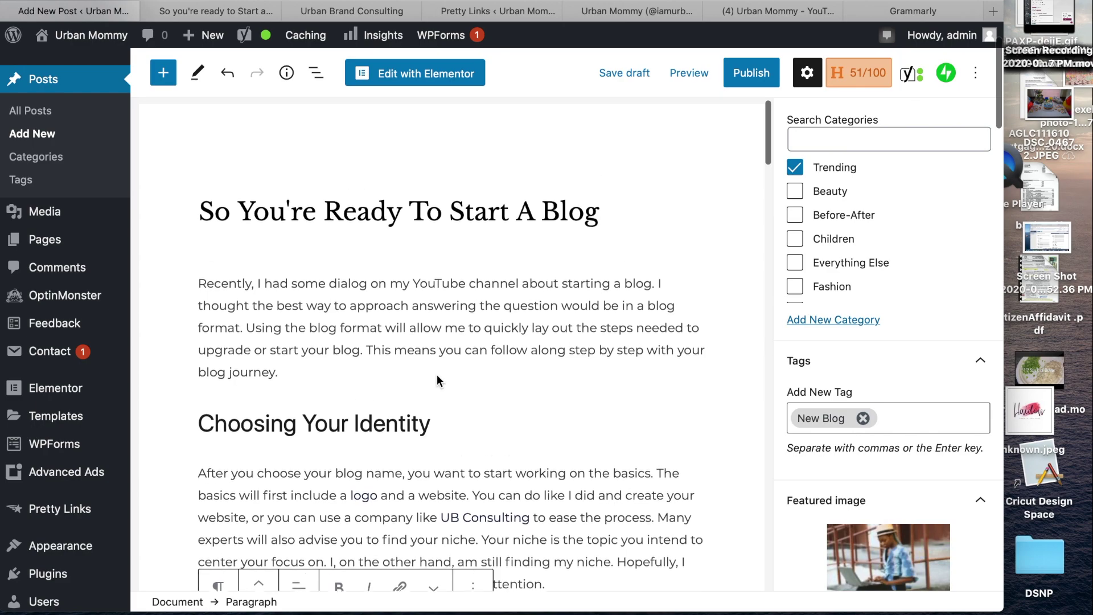
{"action": "scroll", "coordinate": [436, 374], "scroll_direction": "down", "scroll_amount": 3}
{"action": "scroll", "coordinate": [437, 374], "scroll_direction": "down", "scroll_amount": 20}
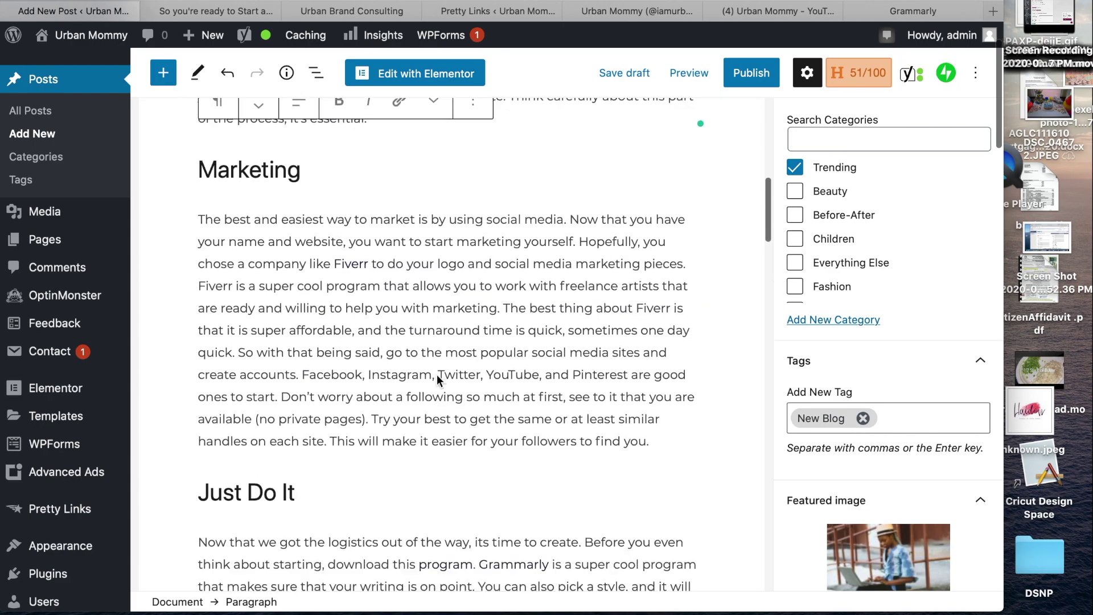
{"action": "scroll", "coordinate": [436, 375], "scroll_direction": "down", "scroll_amount": 10}
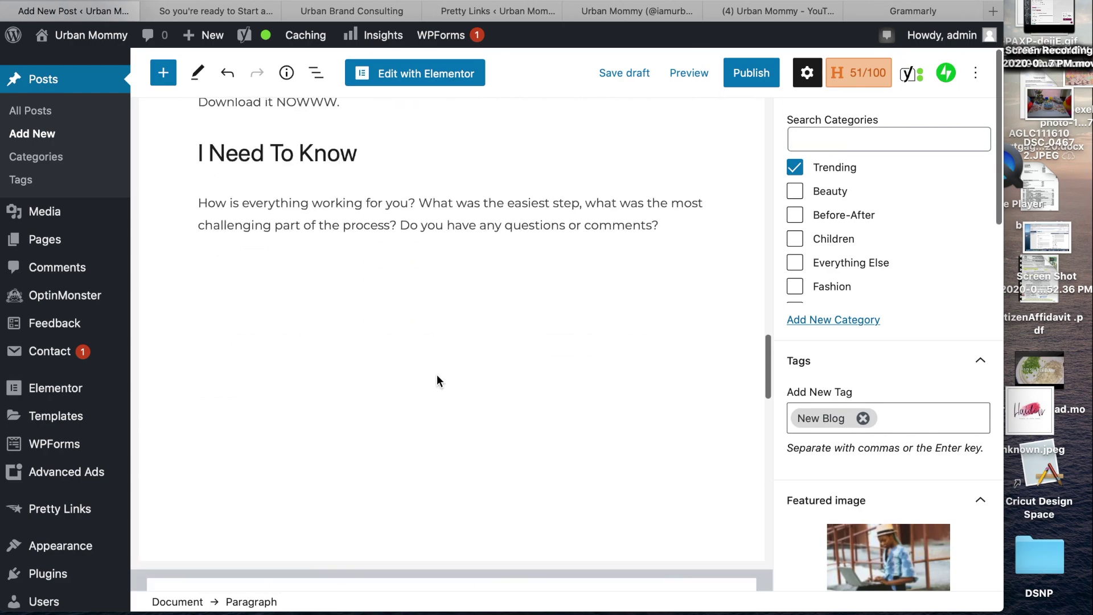
{"action": "left_click", "coordinate": [210, 146]}
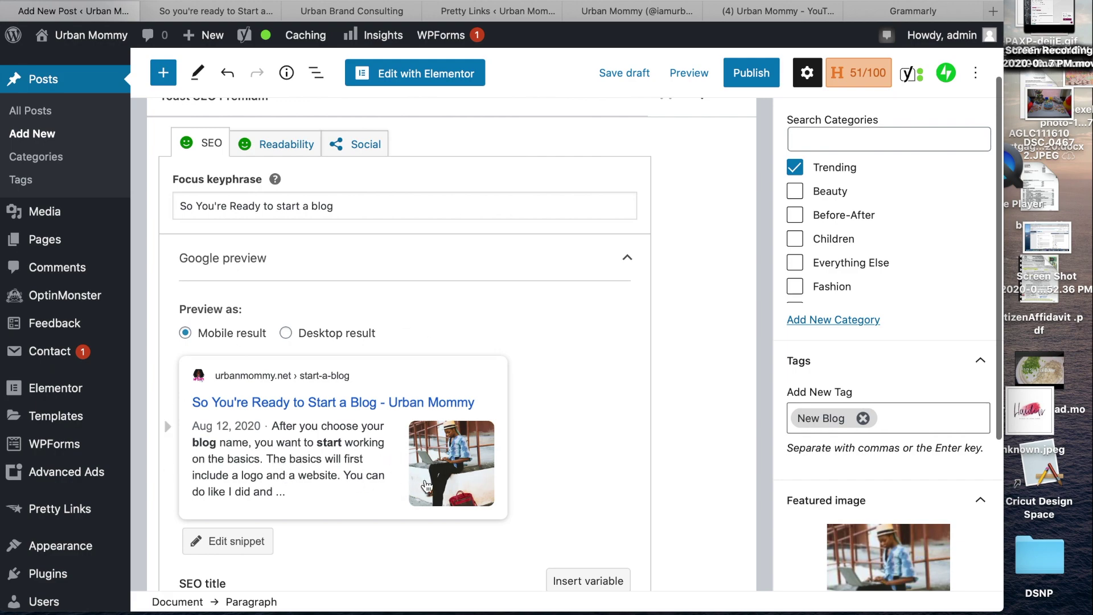
Step: Look back through the Marketing and Just Do It sections up to the post's title, and over the body again to its end
{"action": "scroll", "coordinate": [448, 464], "scroll_direction": "up", "scroll_amount": 15}
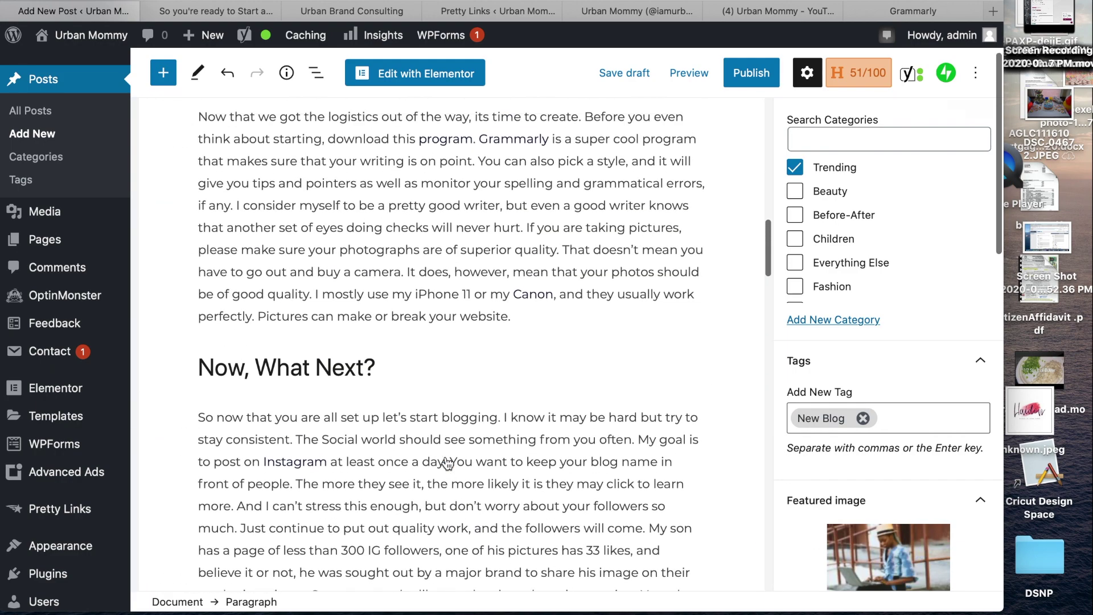
{"action": "scroll", "coordinate": [448, 464], "scroll_direction": "up", "scroll_amount": 5}
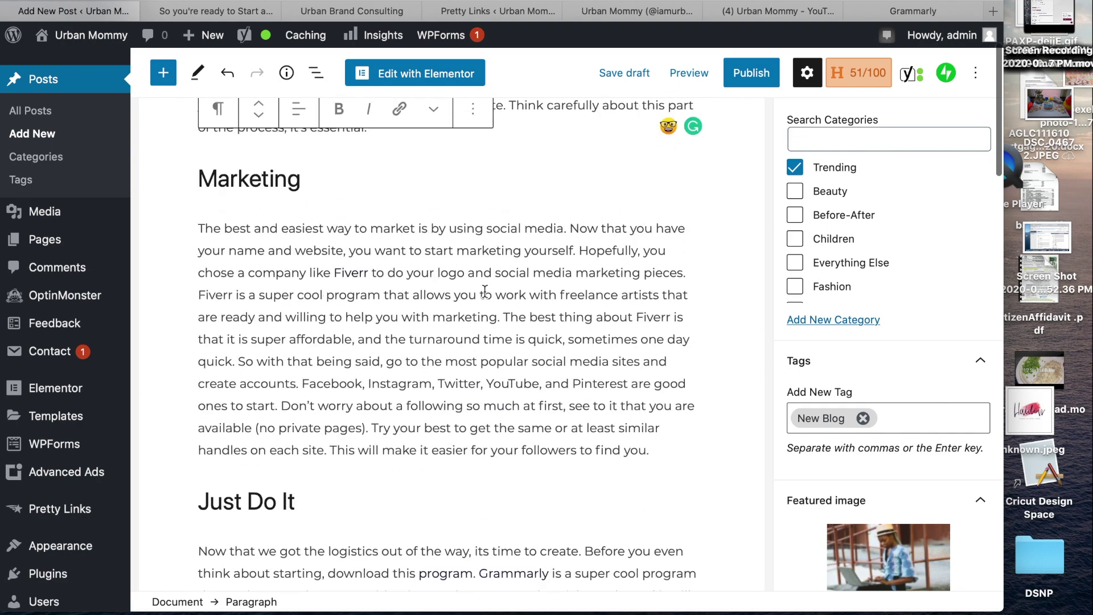
{"action": "scroll", "coordinate": [485, 291], "scroll_direction": "up", "scroll_amount": 10}
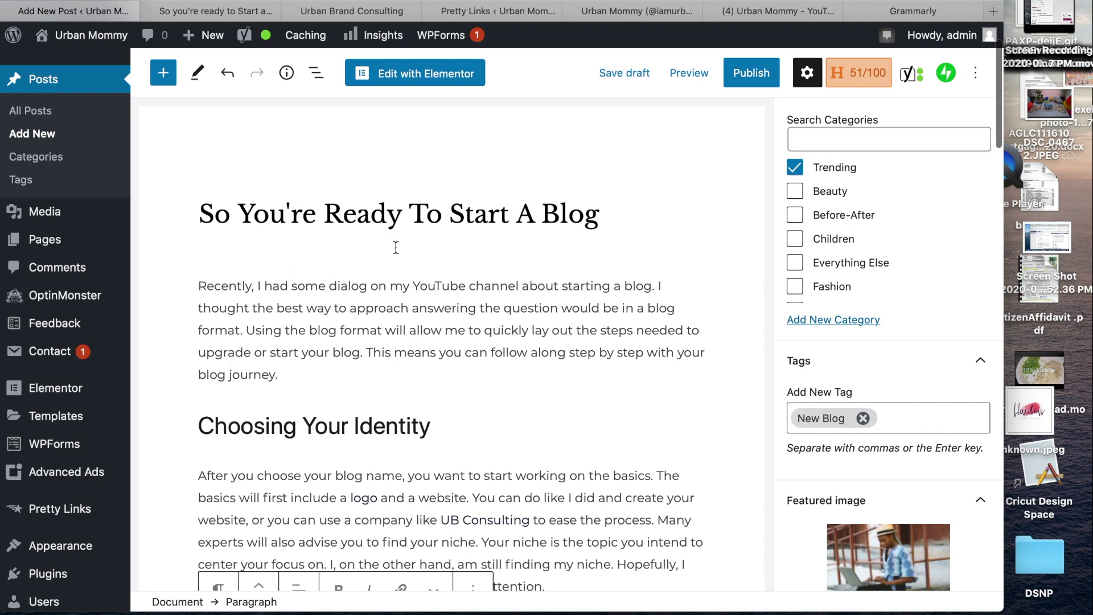
{"action": "scroll", "coordinate": [466, 340], "scroll_direction": "down", "scroll_amount": 5}
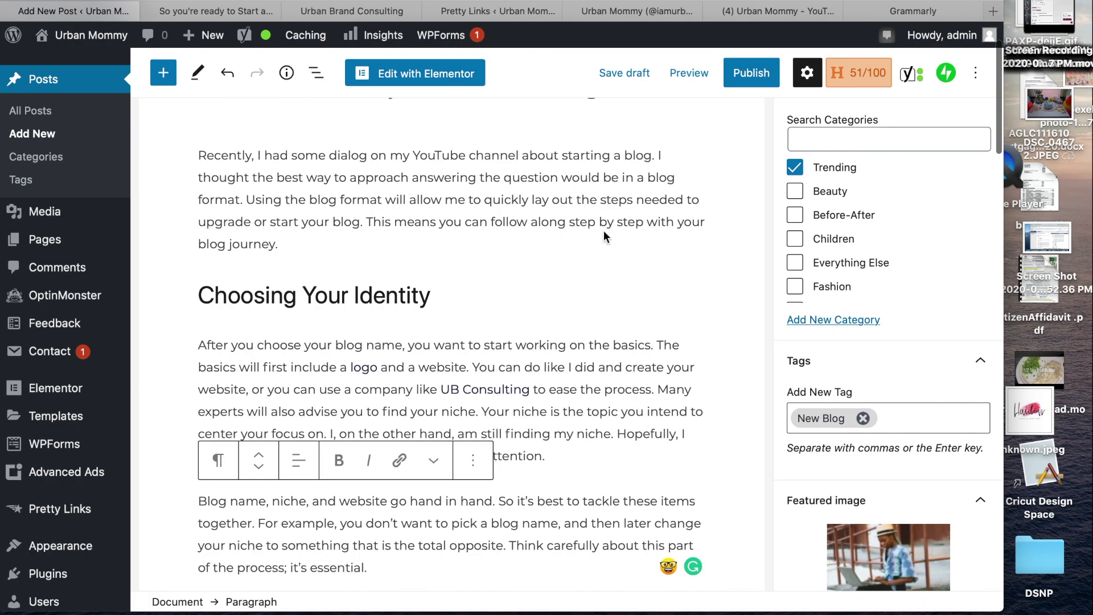
{"action": "scroll", "coordinate": [549, 430], "scroll_direction": "down", "scroll_amount": 20}
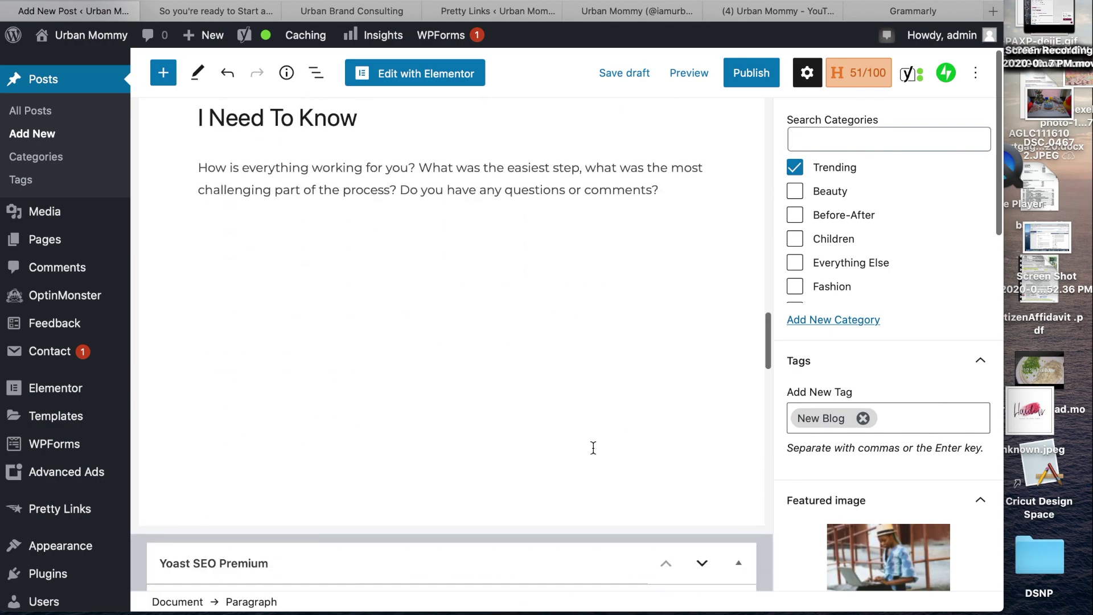
Step: Review the focus keyphrase, Google preview, SEO title, slug, meta description and keyphrase synonyms in Yoast
{"action": "scroll", "coordinate": [593, 448], "scroll_direction": "down", "scroll_amount": 1}
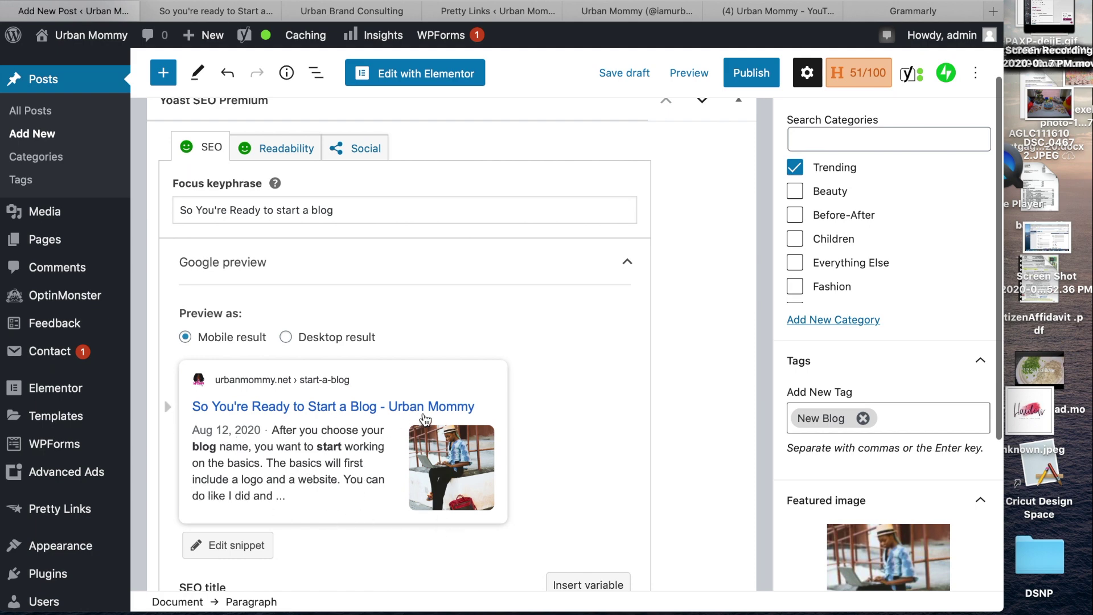
{"action": "scroll", "coordinate": [444, 433], "scroll_direction": "down", "scroll_amount": 4}
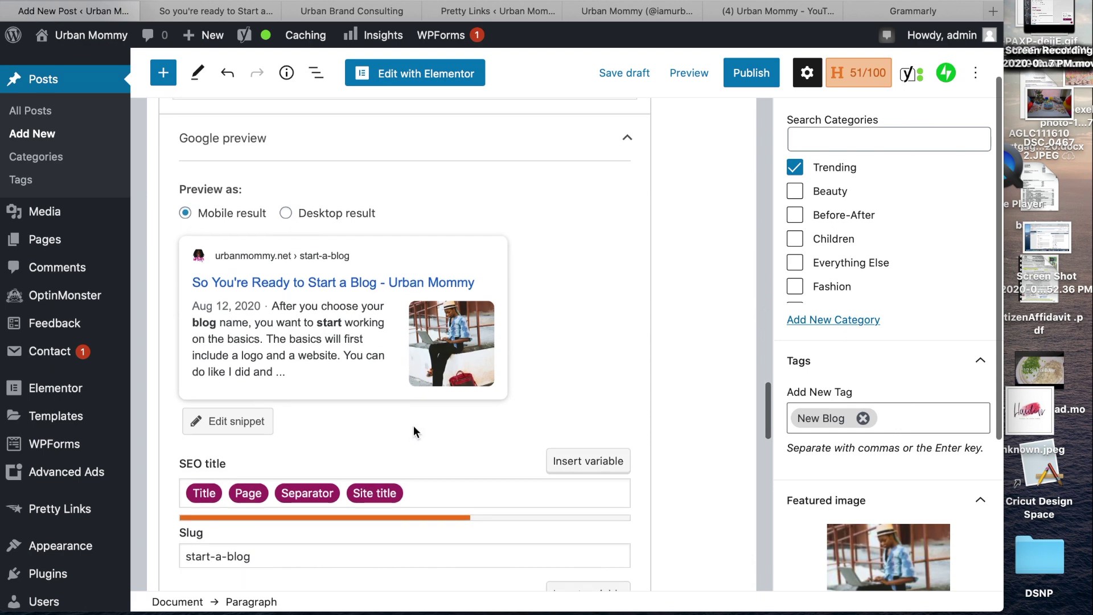
{"action": "scroll", "coordinate": [414, 431], "scroll_direction": "down", "scroll_amount": 6}
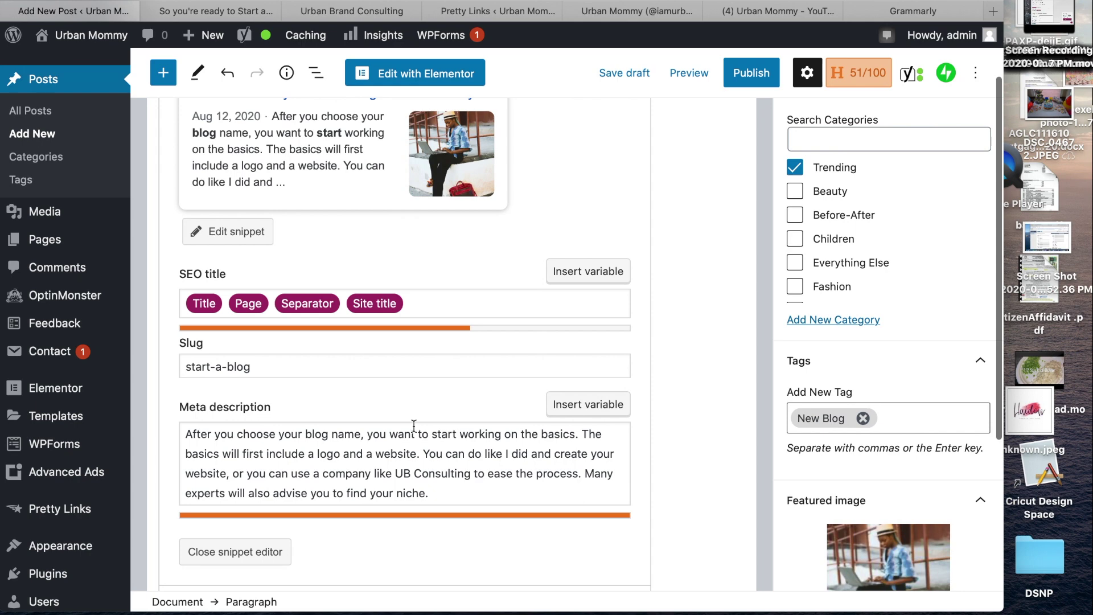
{"action": "scroll", "coordinate": [690, 503], "scroll_direction": "down", "scroll_amount": 8}
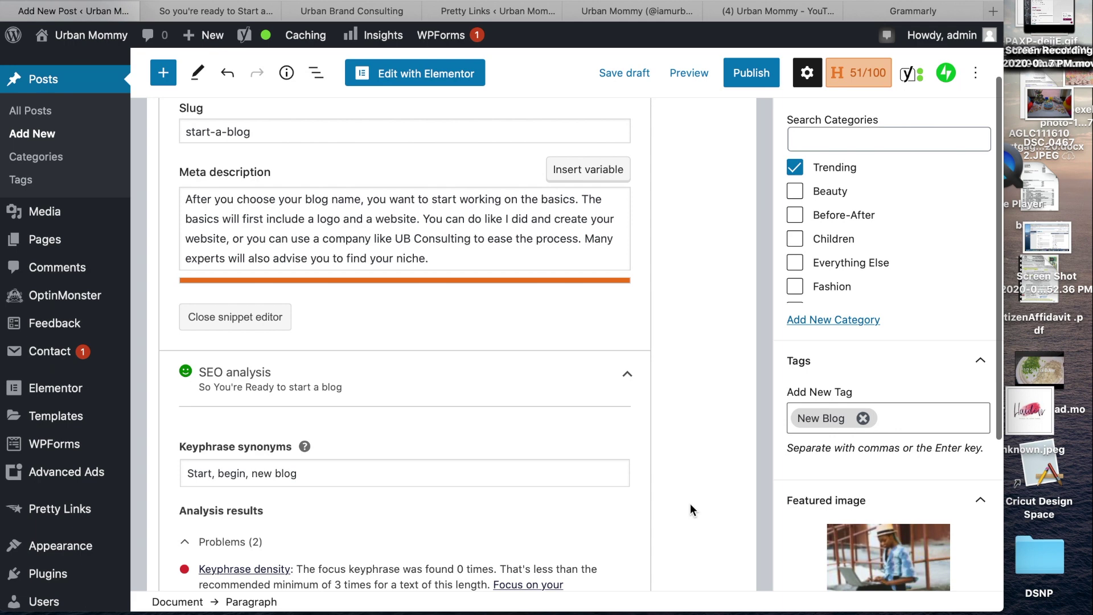
{"action": "scroll", "coordinate": [598, 293], "scroll_direction": "up", "scroll_amount": 15}
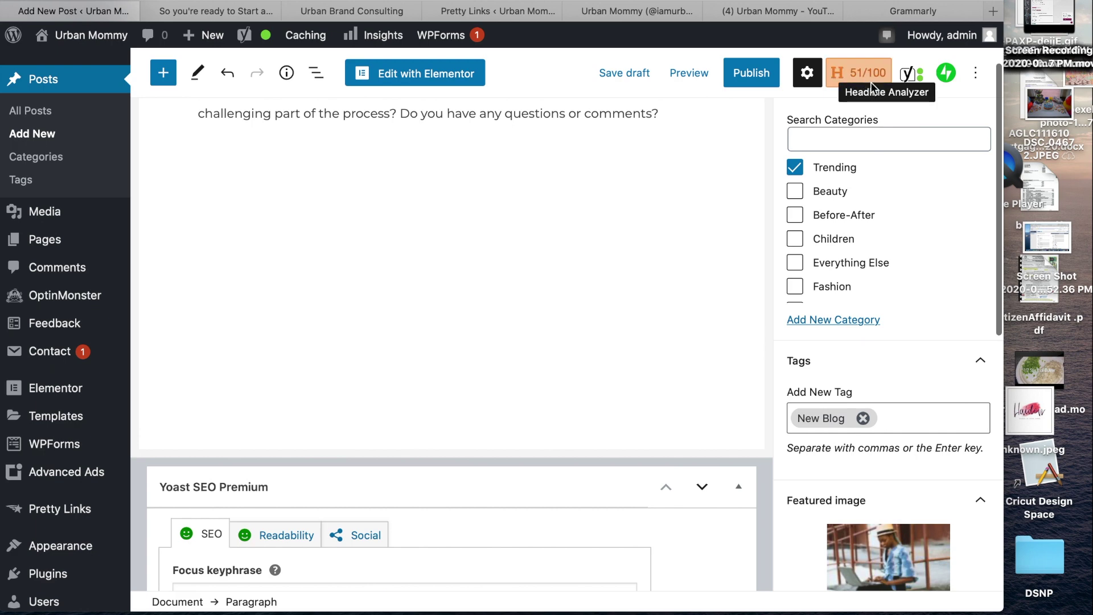
Step: Open the Headline Analyzer and review the current headline's score, previous scores and word balance alongside the post
{"action": "left_click", "coordinate": [870, 82]}
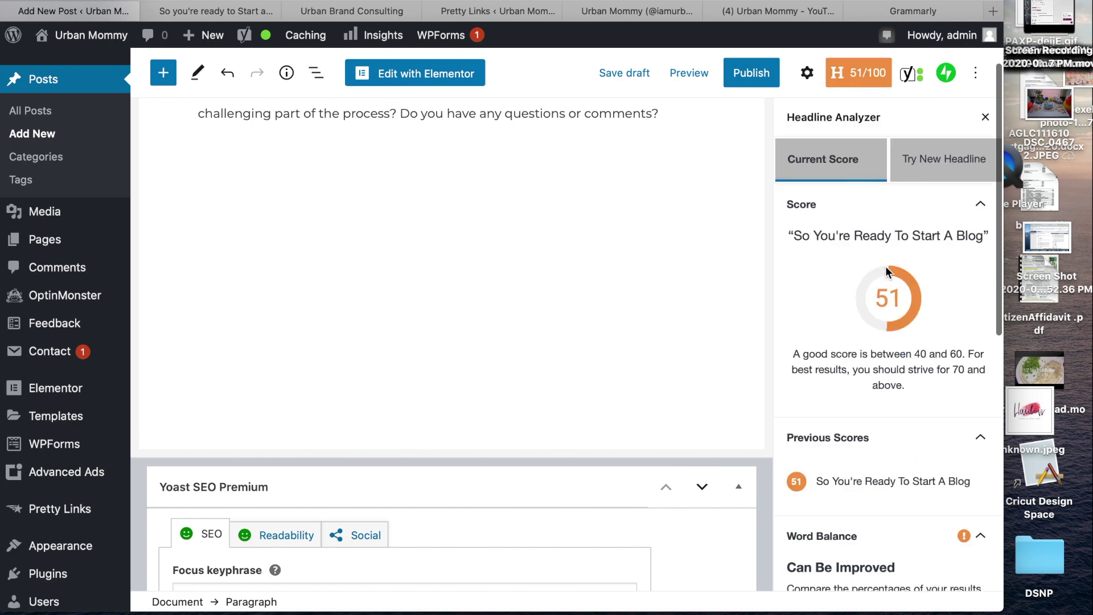
{"action": "scroll", "coordinate": [738, 350], "scroll_direction": "down", "scroll_amount": 2}
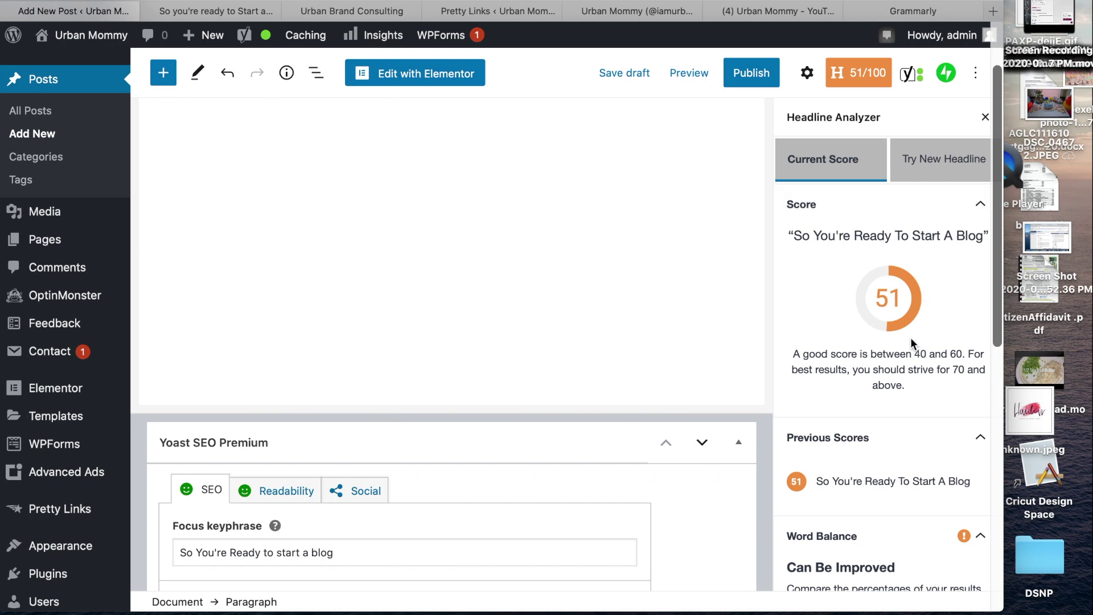
{"action": "scroll", "coordinate": [900, 427], "scroll_direction": "down", "scroll_amount": 5}
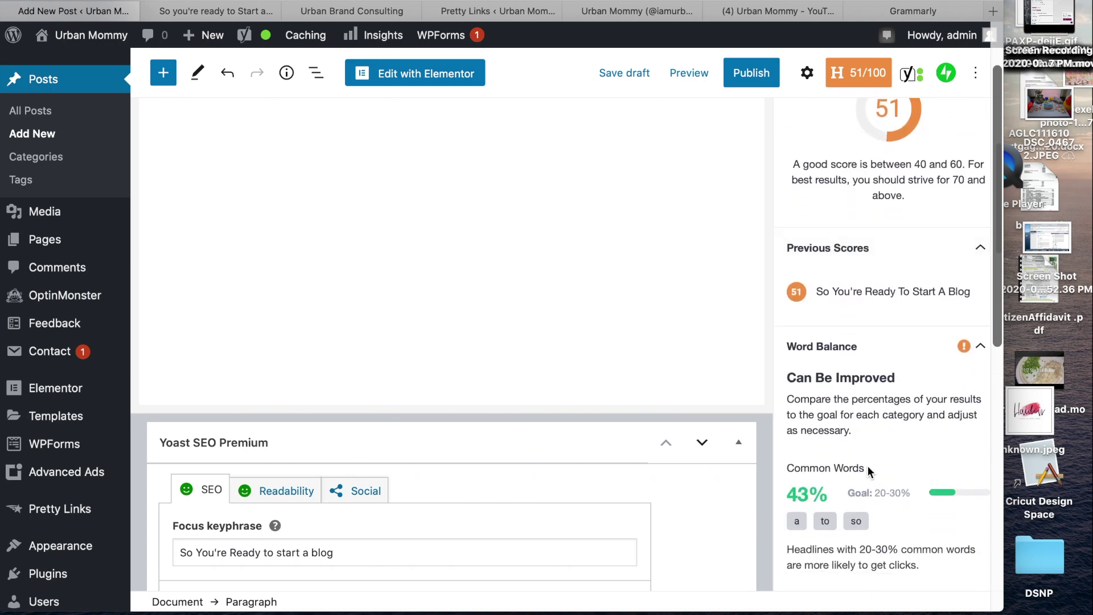
{"action": "scroll", "coordinate": [873, 385], "scroll_direction": "up", "scroll_amount": 1}
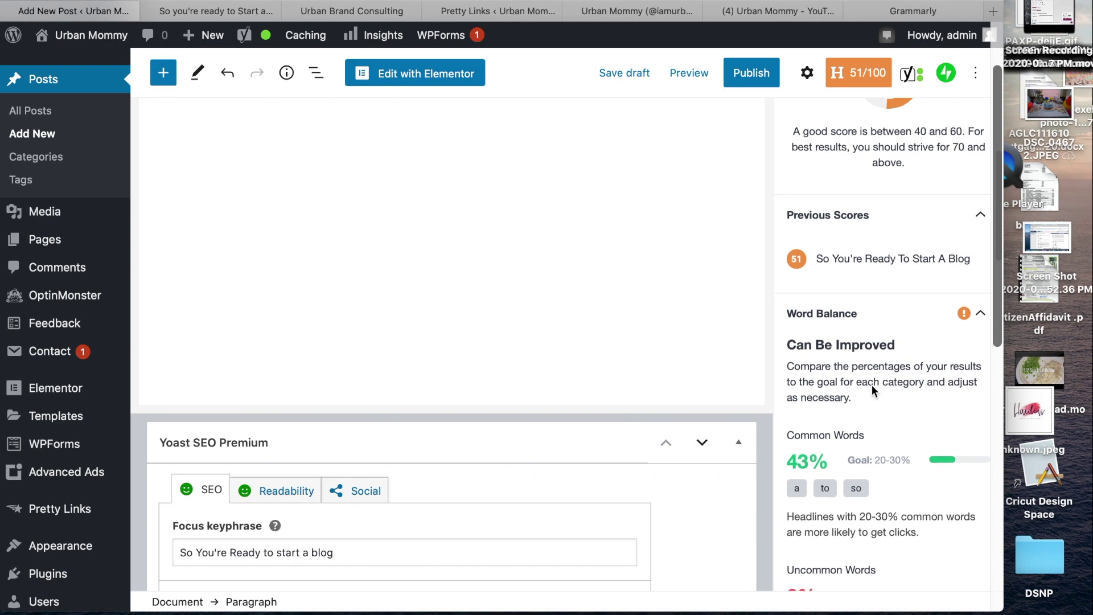
{"action": "scroll", "coordinate": [872, 385], "scroll_direction": "down", "scroll_amount": 4}
{"action": "scroll", "coordinate": [900, 296], "scroll_direction": "up", "scroll_amount": 4}
{"action": "scroll", "coordinate": [902, 275], "scroll_direction": "up", "scroll_amount": 1}
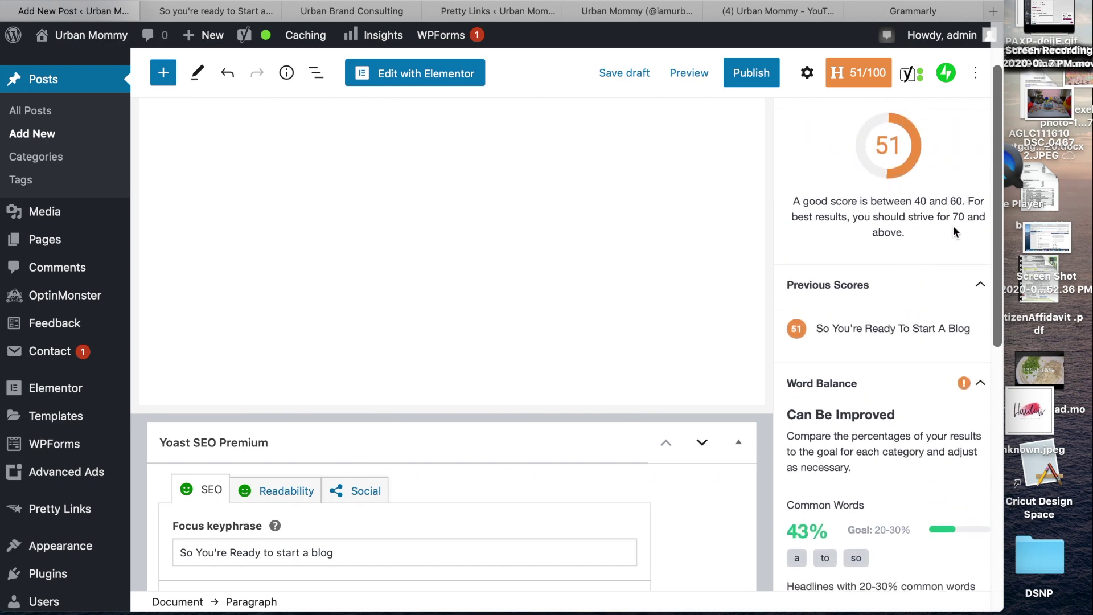
{"action": "scroll", "coordinate": [927, 310], "scroll_direction": "up", "scroll_amount": 5}
{"action": "scroll", "coordinate": [927, 303], "scroll_direction": "up", "scroll_amount": 2}
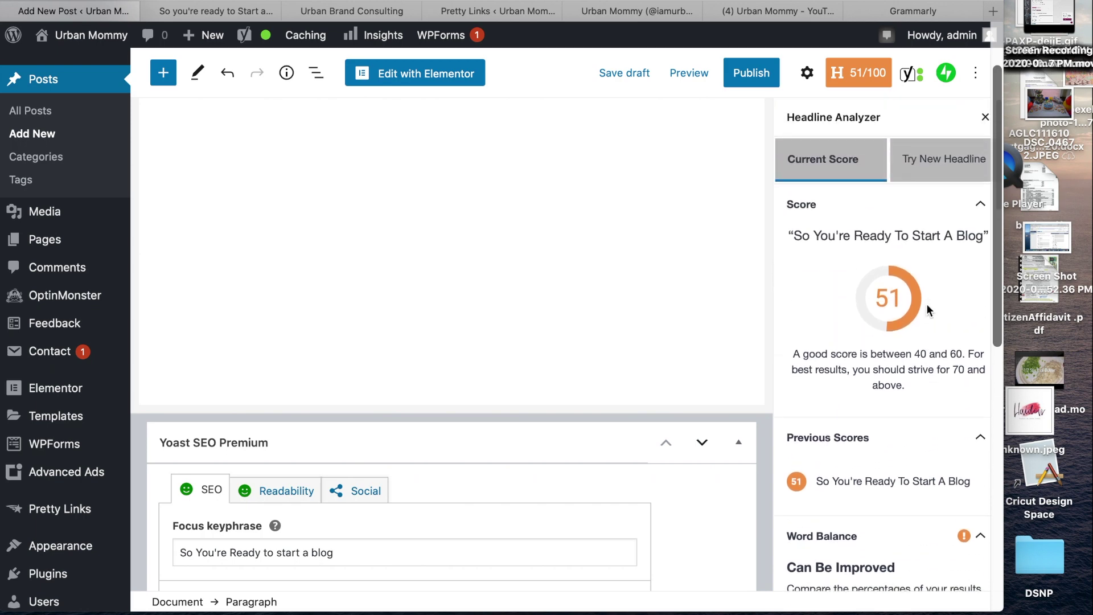
{"action": "scroll", "coordinate": [544, 290], "scroll_direction": "up", "scroll_amount": 15}
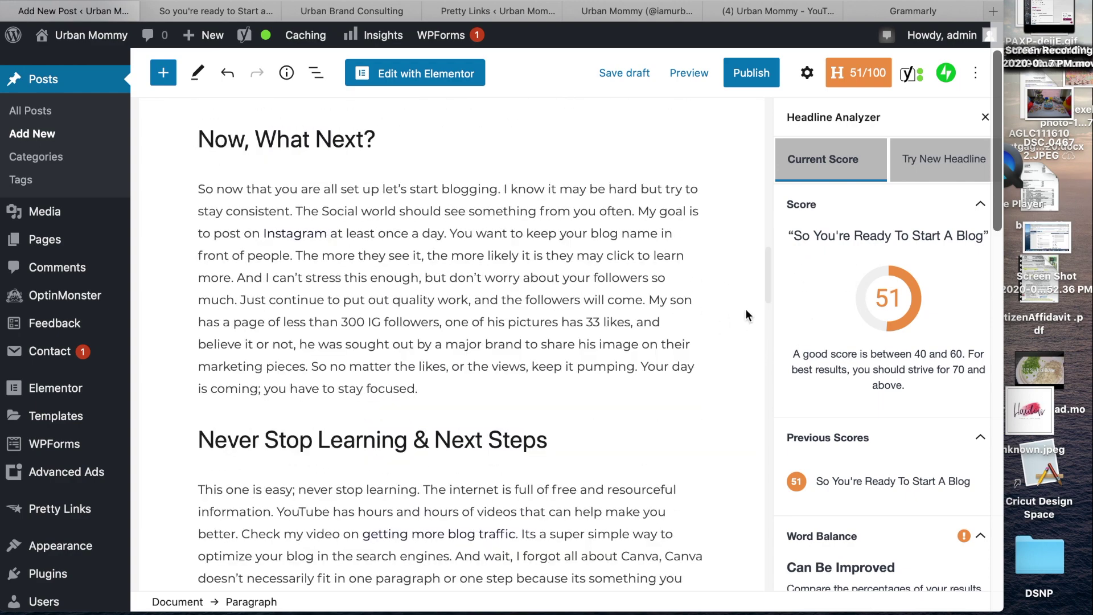
{"action": "scroll", "coordinate": [448, 309], "scroll_direction": "up", "scroll_amount": 5}
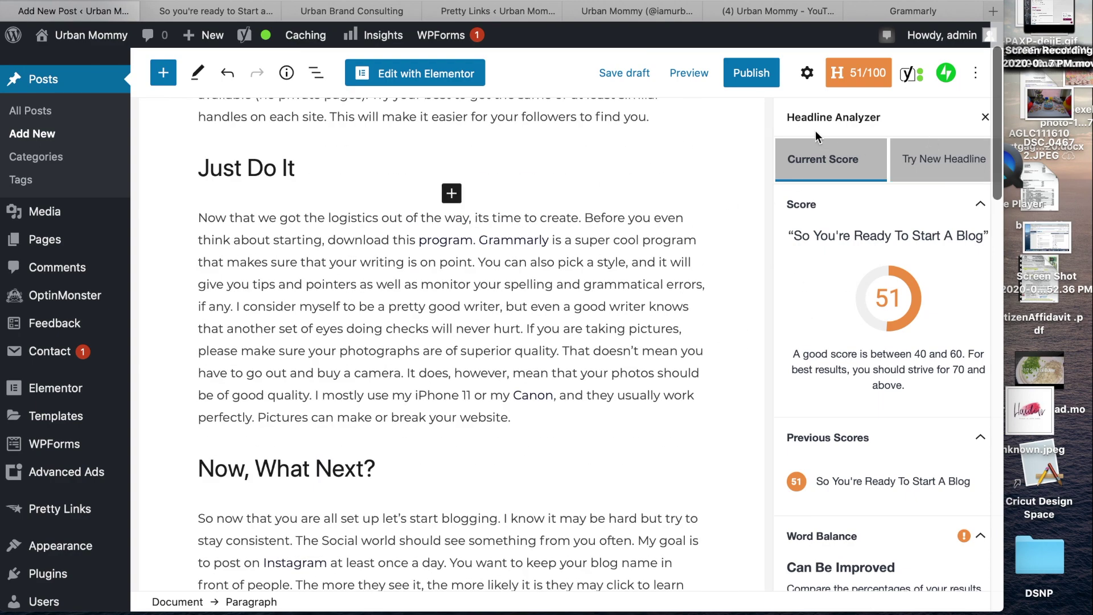
{"action": "scroll", "coordinate": [867, 232], "scroll_direction": "down", "scroll_amount": 5}
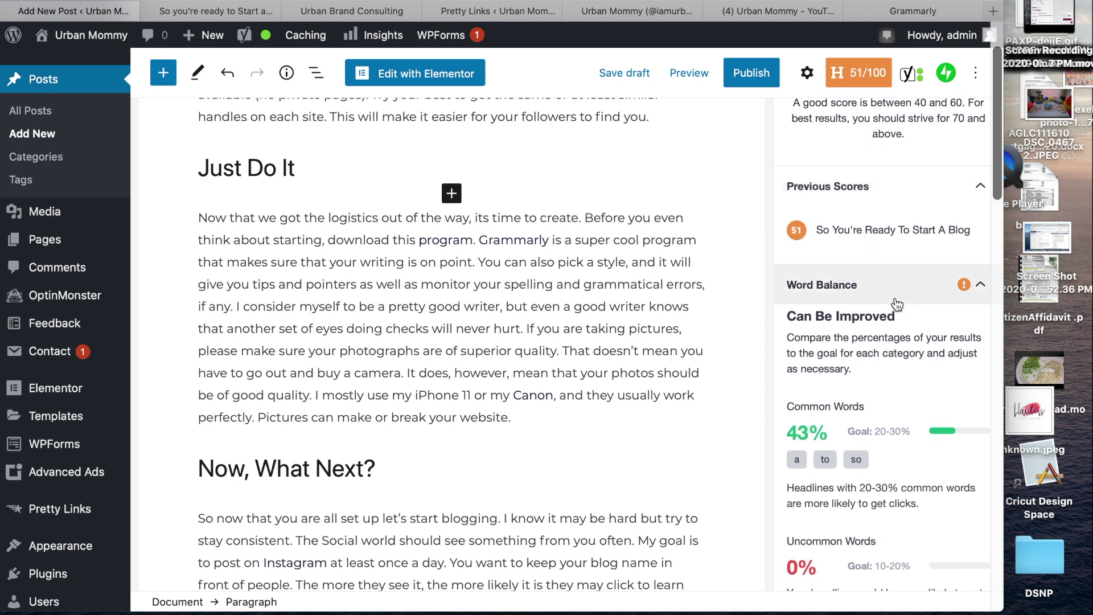
Step: Recheck the post from the Just Do It section back to its title, rereading the Marketing, Just Do It and Now, What Next? sections
{"action": "scroll", "coordinate": [572, 233], "scroll_direction": "up", "scroll_amount": 2}
{"action": "scroll", "coordinate": [573, 236], "scroll_direction": "up", "scroll_amount": 3}
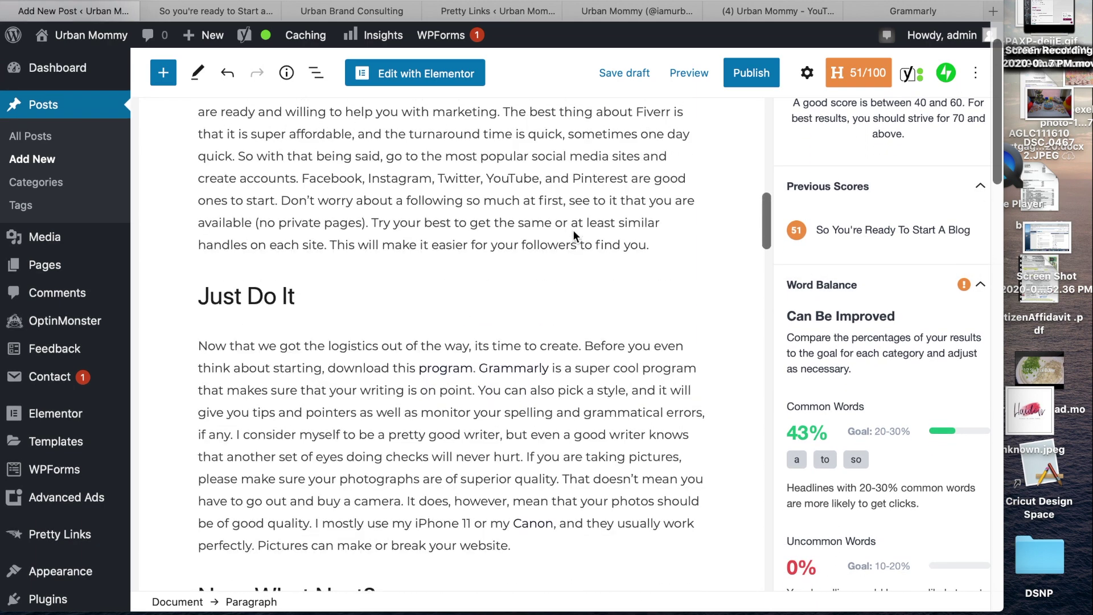
{"action": "scroll", "coordinate": [392, 204], "scroll_direction": "up", "scroll_amount": 3}
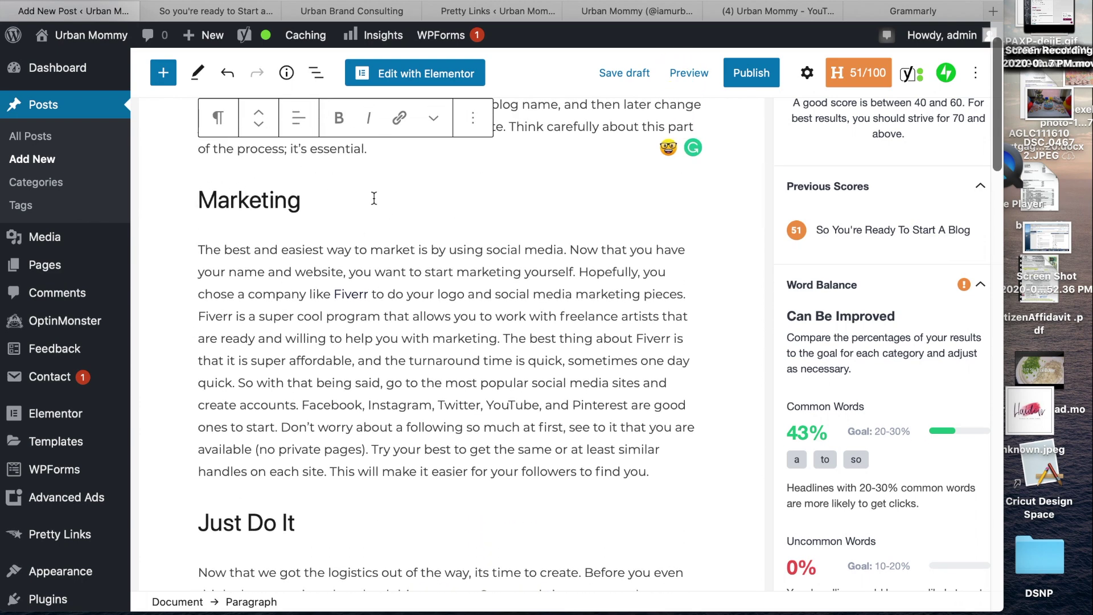
{"action": "scroll", "coordinate": [758, 257], "scroll_direction": "up", "scroll_amount": 10}
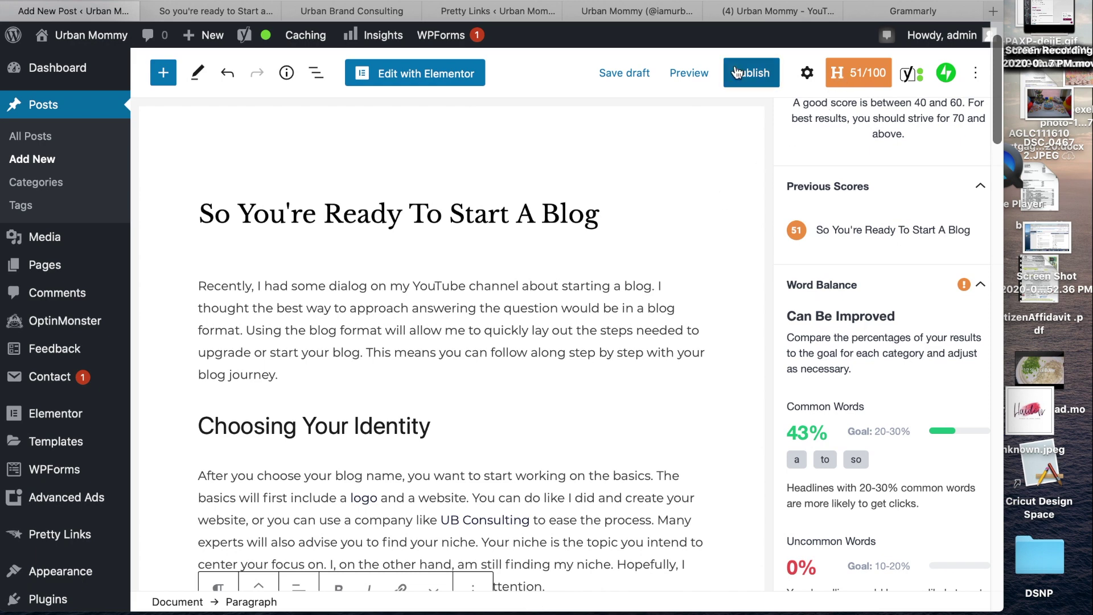
{"action": "scroll", "coordinate": [492, 336], "scroll_direction": "down", "scroll_amount": 5}
{"action": "scroll", "coordinate": [491, 333], "scroll_direction": "down", "scroll_amount": 6}
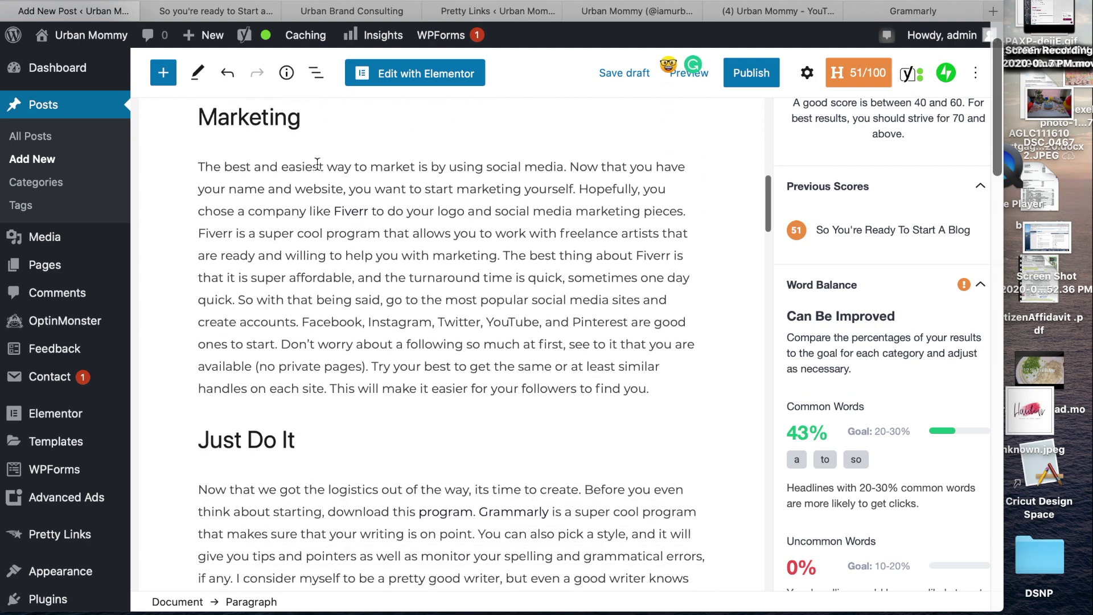
{"action": "scroll", "coordinate": [338, 140], "scroll_direction": "down", "scroll_amount": 5}
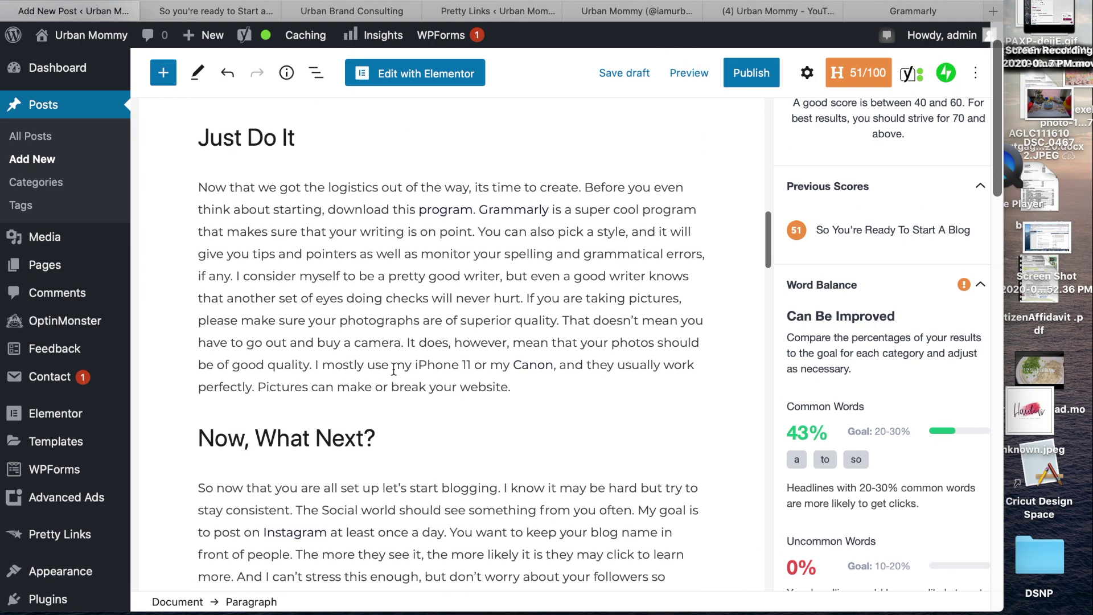
{"action": "scroll", "coordinate": [597, 194], "scroll_direction": "up", "scroll_amount": 15}
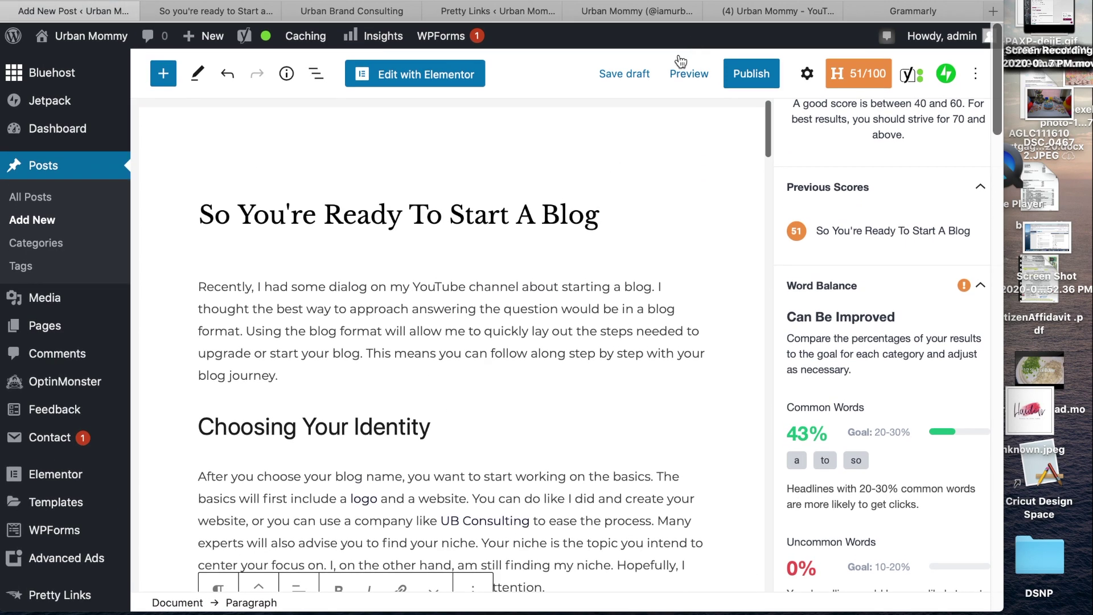